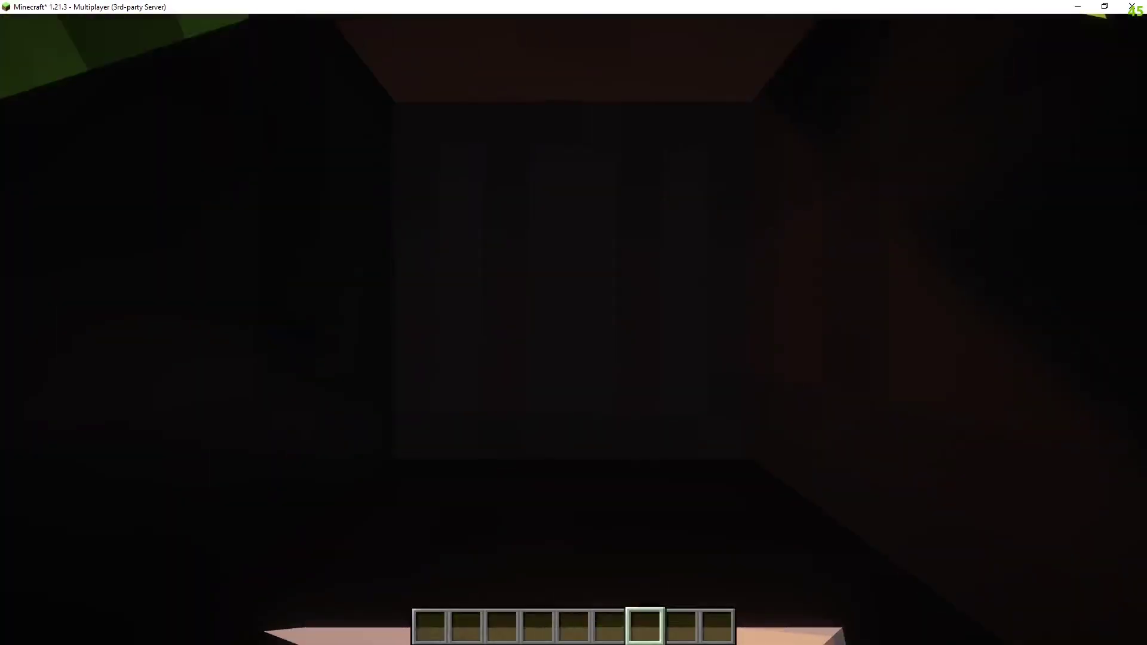
pyautogui.press('w')
pyautogui.press('w')
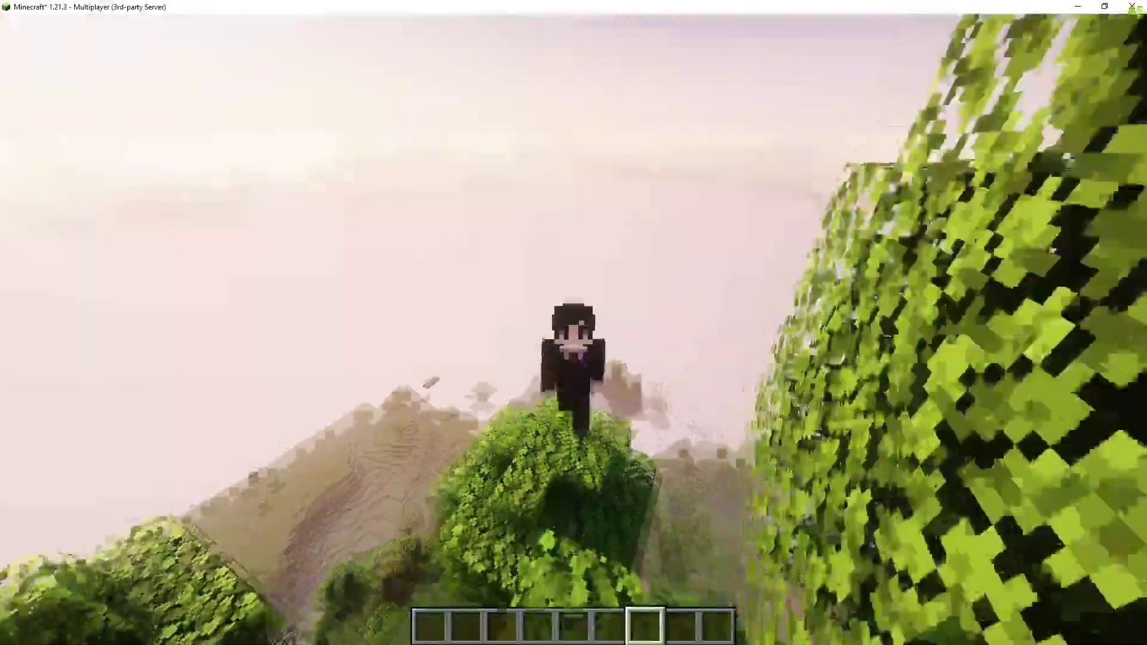
pyautogui.press('s')
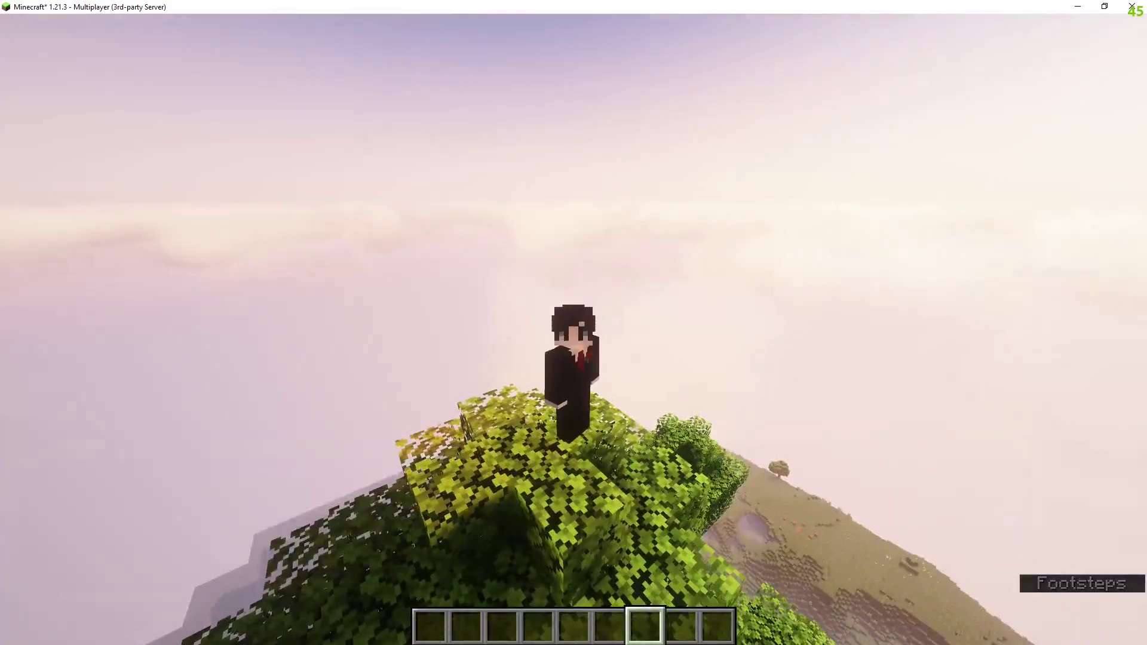
# - Browse the tab-completion suggestions for slash commands in chat as a server operator, without running any
pyautogui.press('/')
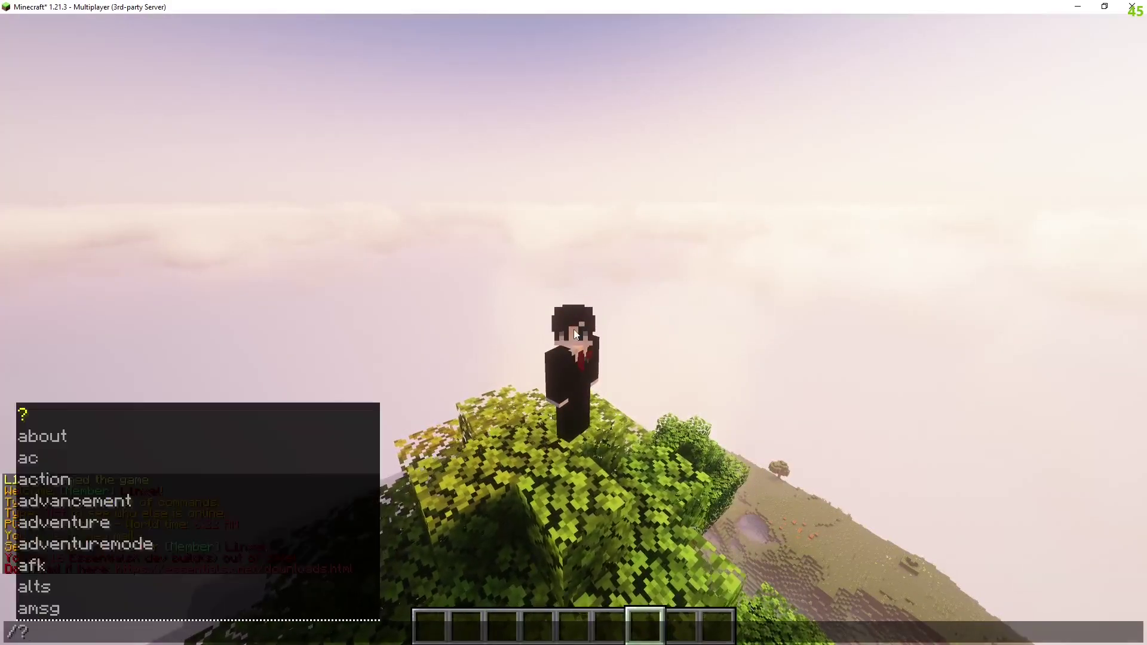
pyautogui.press('Tab')
pyautogui.press('Tab')
pyautogui.press('Tab')
pyautogui.press('Tab')
pyautogui.press('Tab')
pyautogui.press('Tab')
pyautogui.press('Tab')
pyautogui.press('Tab')
pyautogui.press('Tab')
pyautogui.press('Tab')
pyautogui.press('Tab')
pyautogui.press('Tab')
pyautogui.press('Tab')
pyautogui.press('Tab')
pyautogui.press('Tab')
pyautogui.press('Tab')
pyautogui.press('Tab')
pyautogui.press('Tab')
pyautogui.press('Tab')
pyautogui.press('Tab')
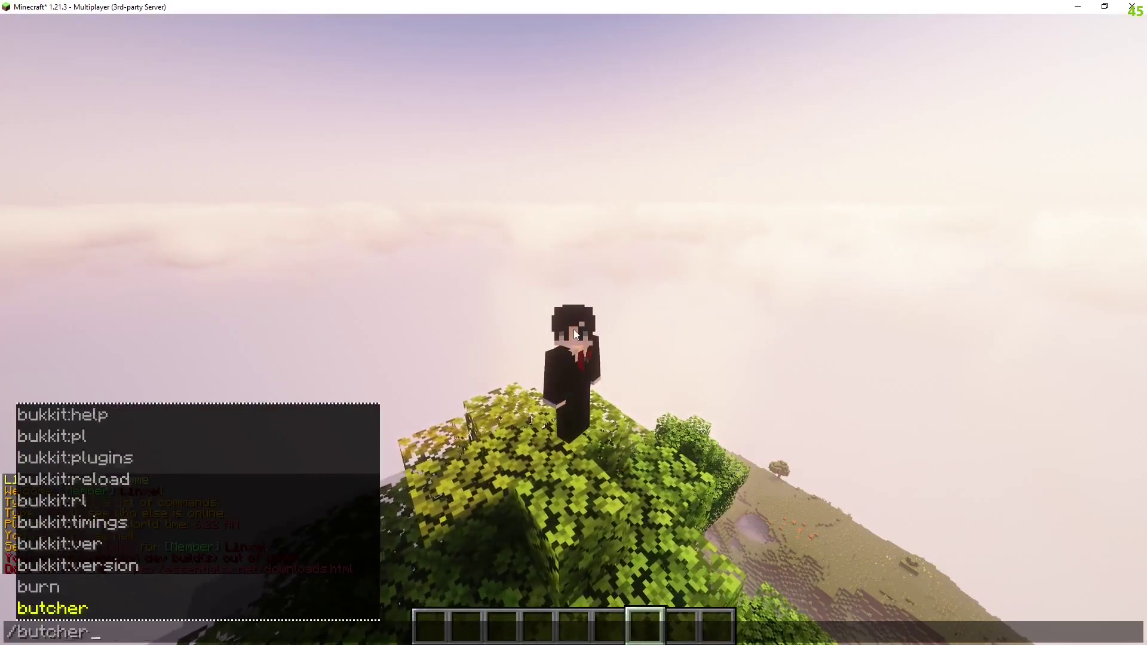
pyautogui.press('Tab')
pyautogui.press('Tab')
pyautogui.press('Tab')
pyautogui.press('Tab')
pyautogui.press('Tab')
pyautogui.press('Tab')
pyautogui.press('Tab')
pyautogui.press('Tab')
pyautogui.press('Tab')
pyautogui.press('Tab')
pyautogui.press('Tab')
pyautogui.press('Tab')
pyautogui.press('Tab')
pyautogui.press('Tab')
pyautogui.press('Tab')
pyautogui.press('Tab')
pyautogui.press('Tab')
pyautogui.press('Tab')
pyautogui.press('Tab')
pyautogui.press('Tab')
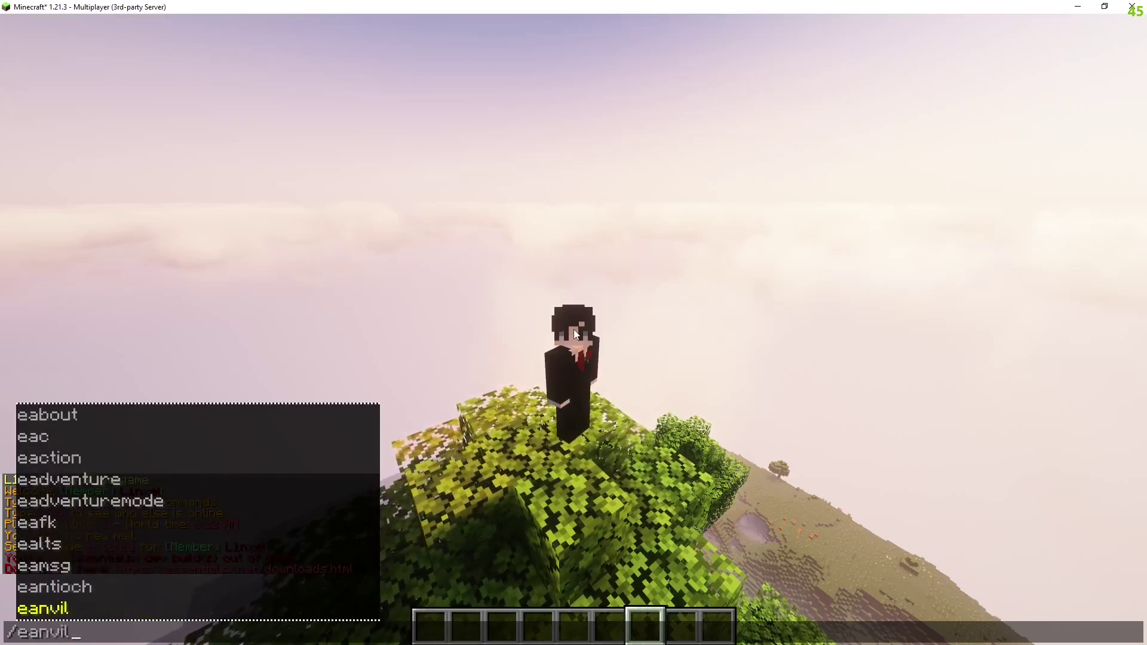
pyautogui.press('Tab')
pyautogui.press('Tab')
pyautogui.press('Tab')
pyautogui.press('Tab')
pyautogui.press('Tab')
pyautogui.press('Tab')
pyautogui.press('Tab')
pyautogui.press('Tab')
pyautogui.press('Tab')
pyautogui.press('Tab')
pyautogui.press('Tab')
pyautogui.press('Tab')
pyautogui.press('Tab')
pyautogui.press('Tab')
pyautogui.press('Tab')
pyautogui.press('Tab')
pyautogui.press('Tab')
pyautogui.press('Tab')
pyautogui.press('Tab')
pyautogui.press('Tab')
pyautogui.press('Escape')
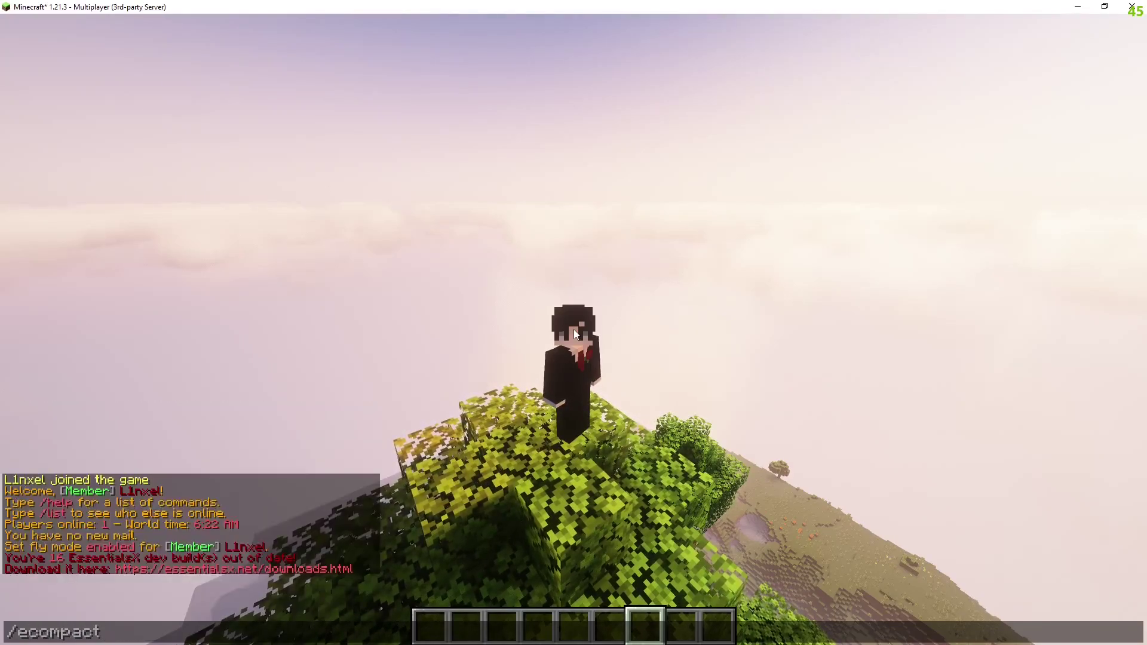
pyautogui.press('Escape')
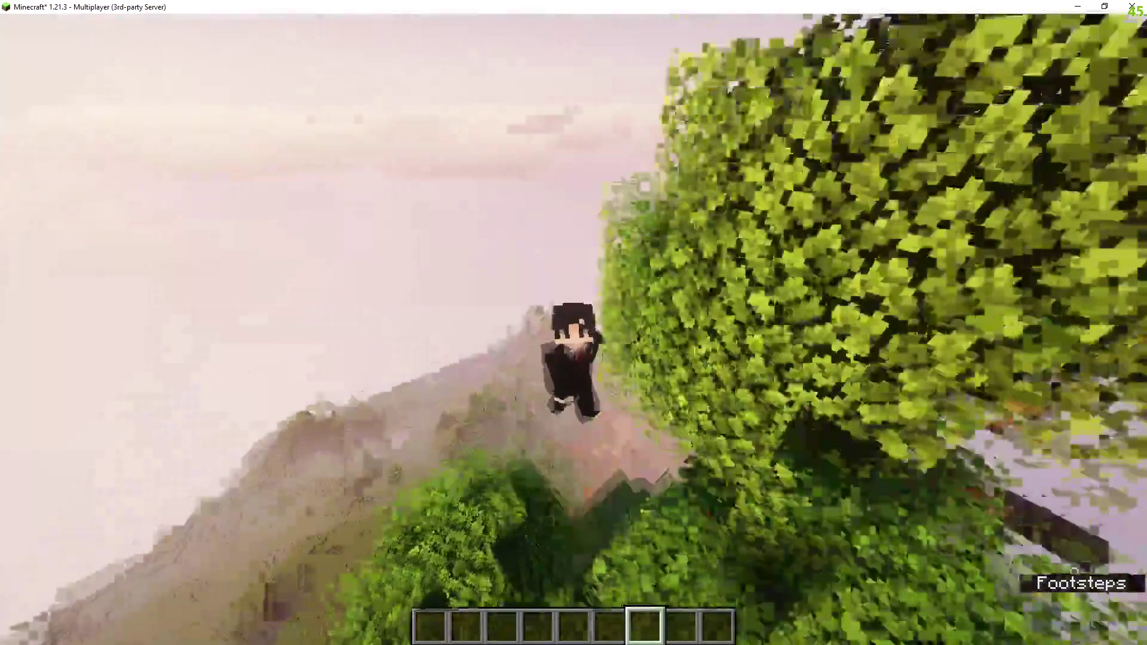
# - List the server's plugins by running /pl
pyautogui.press('/')
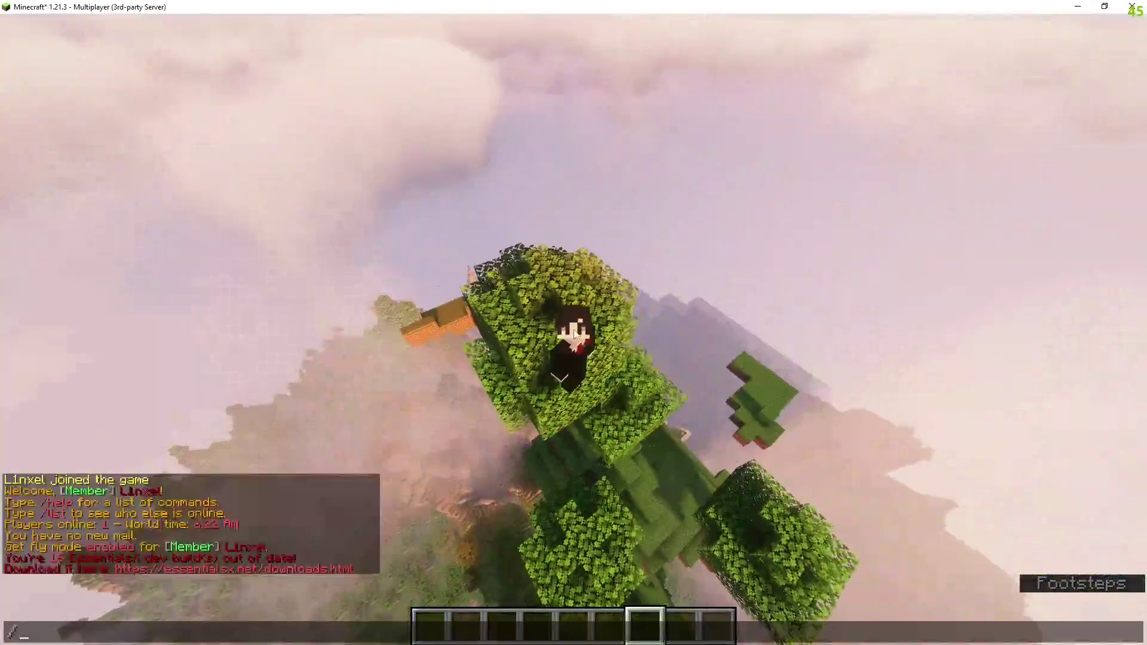
pyautogui.write('pl')
pyautogui.press('Return')
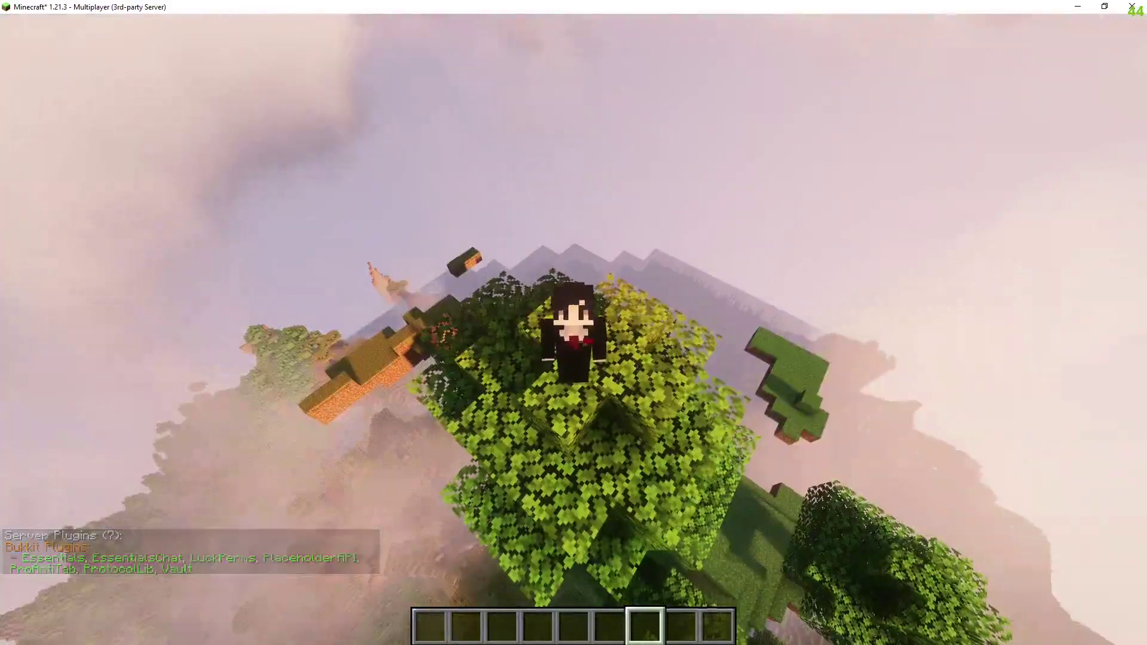
# - Remove server operator status from the own player account with the /deop command
pyautogui.press('/')
pyautogui.write('deop ')
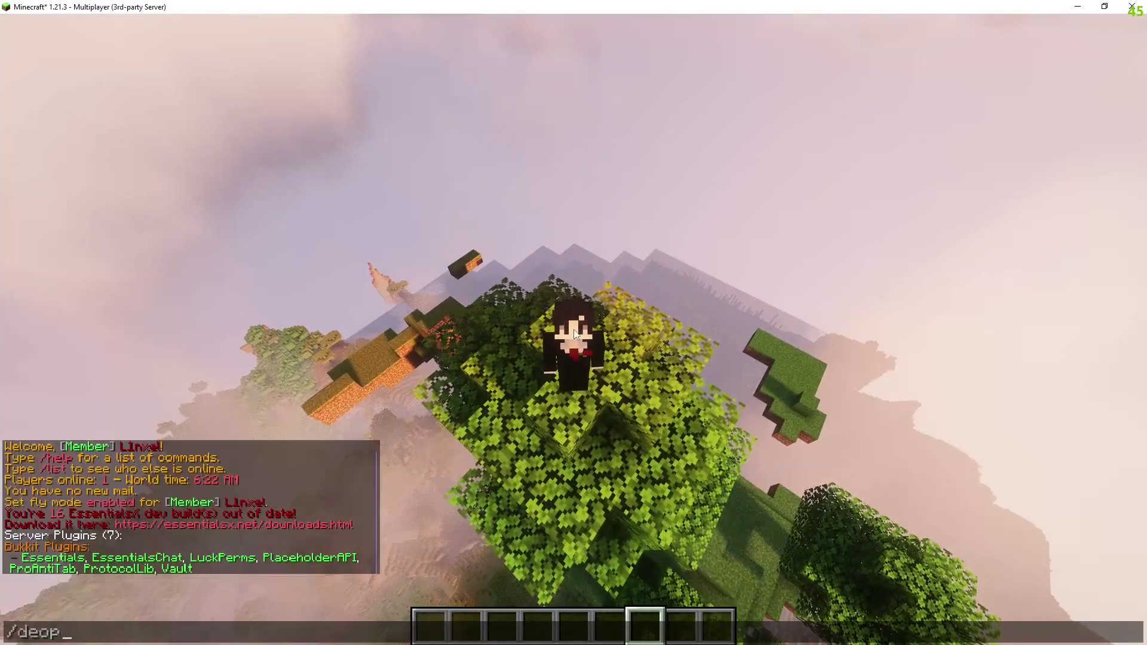
pyautogui.write('l')
pyautogui.press('Tab')
pyautogui.press('Return')
# - Run /pl repeatedly as a non-operator to check how the plugin list command responds
pyautogui.press('/')
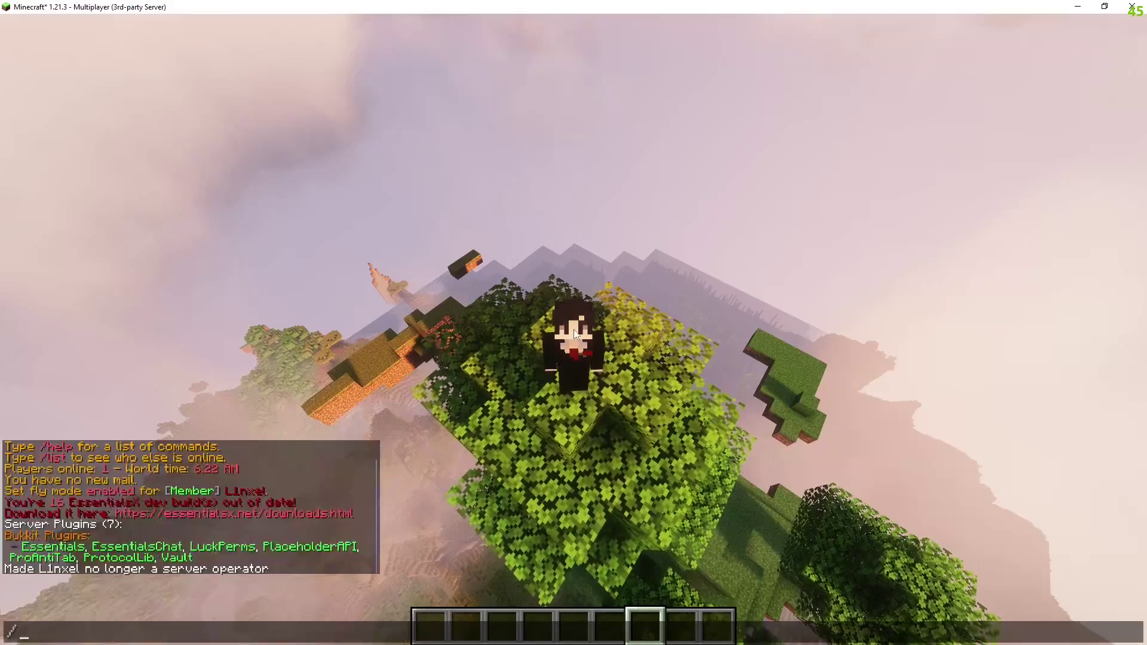
pyautogui.write('pl')
pyautogui.press('Return')
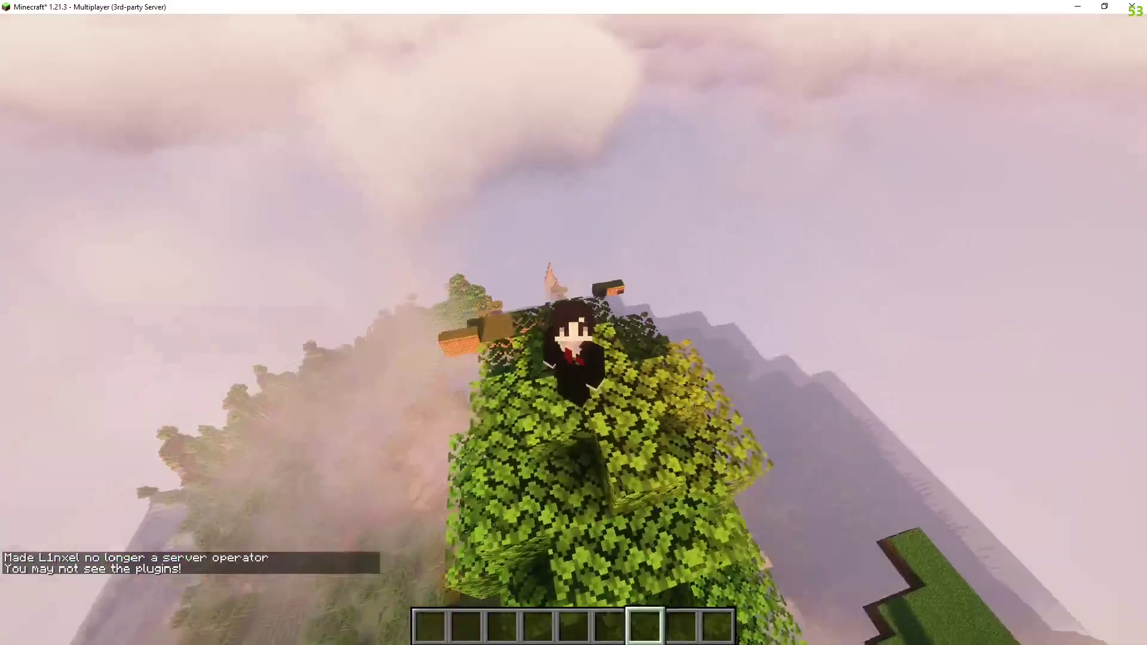
pyautogui.press('/')
pyautogui.write('pl')
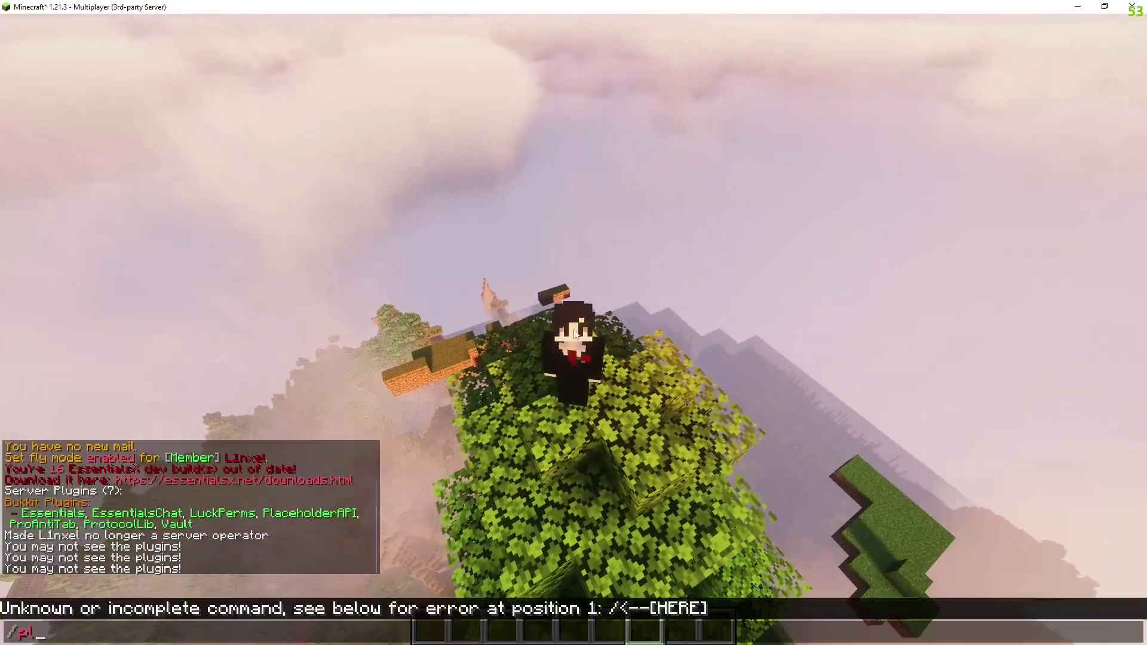
pyautogui.press('Return')
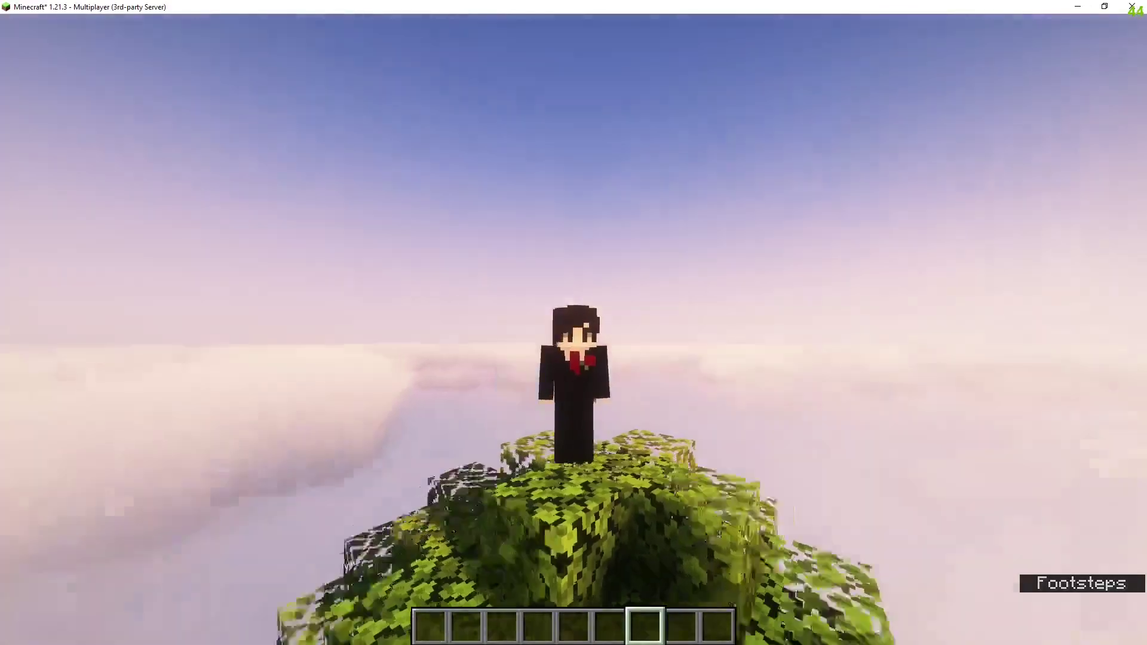
# - Cycle through the slash-command suggestions available to a non-operator, then leave the chat without running any
pyautogui.write('t')
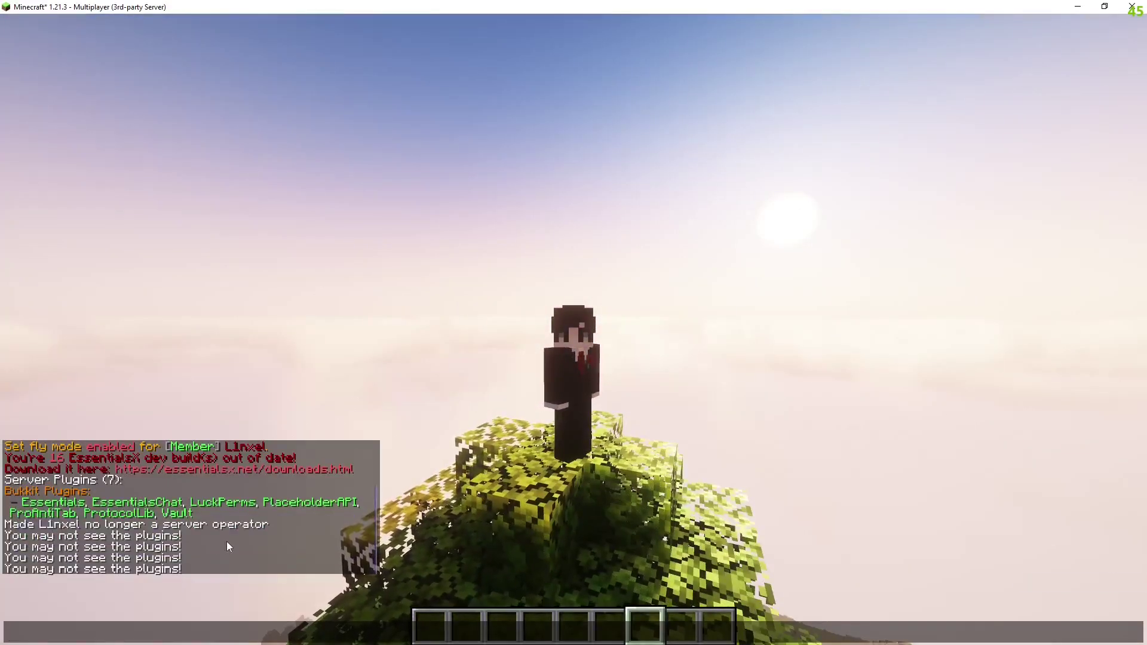
pyautogui.write('/')
pyautogui.press('Escape')
pyautogui.press('Escape')
pyautogui.write('/')
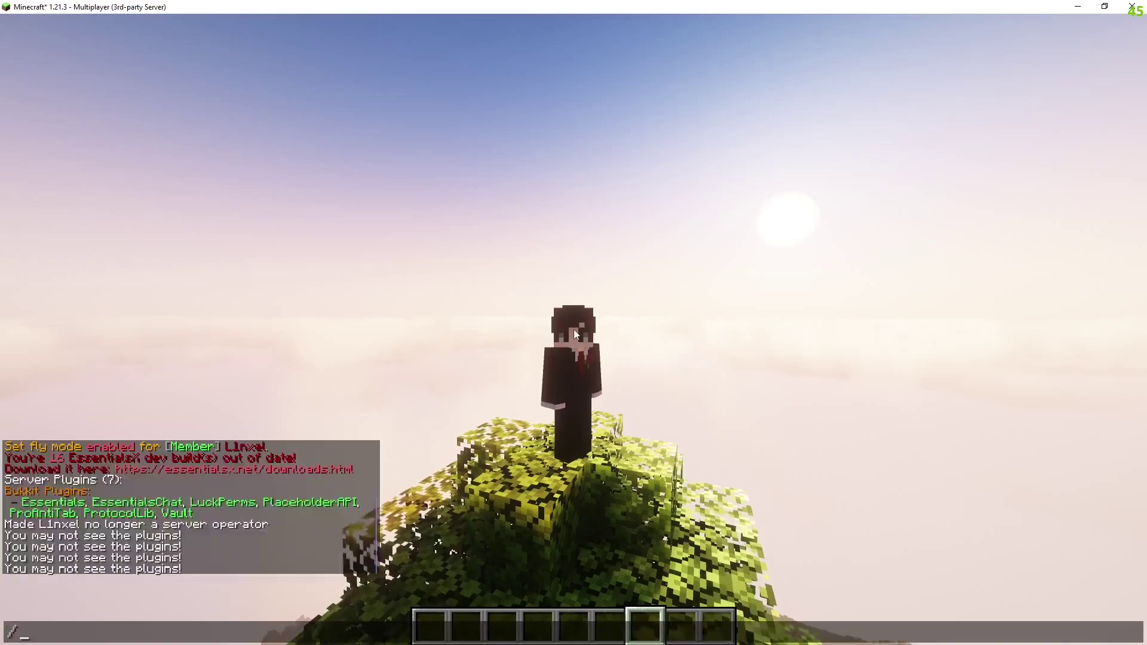
pyautogui.press('Tab')
pyautogui.press('Tab')
pyautogui.press('Tab')
pyautogui.press('Tab')
pyautogui.press('Tab')
pyautogui.press('Tab')
pyautogui.press('Tab')
pyautogui.press('Tab')
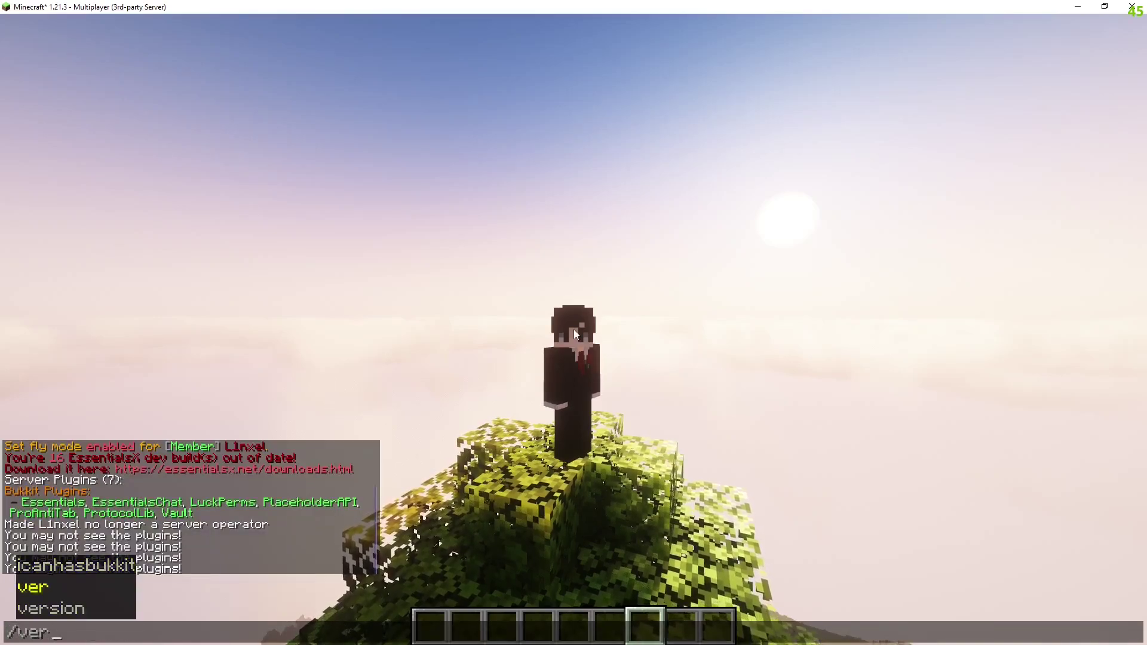
pyautogui.press('Escape')
pyautogui.press('Escape')
# - Replace the started command with the suggested /ver and run it to check the server version response
pyautogui.write('/pl')
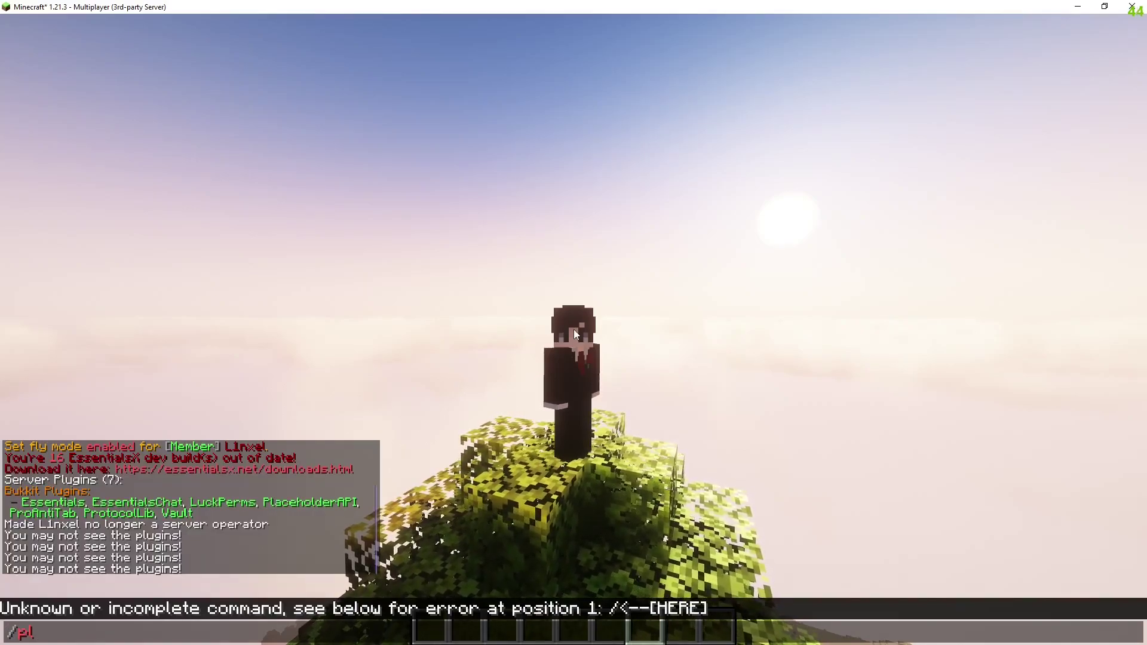
pyautogui.press('BackSpace')
pyautogui.press('BackSpace')
pyautogui.press('Tab')
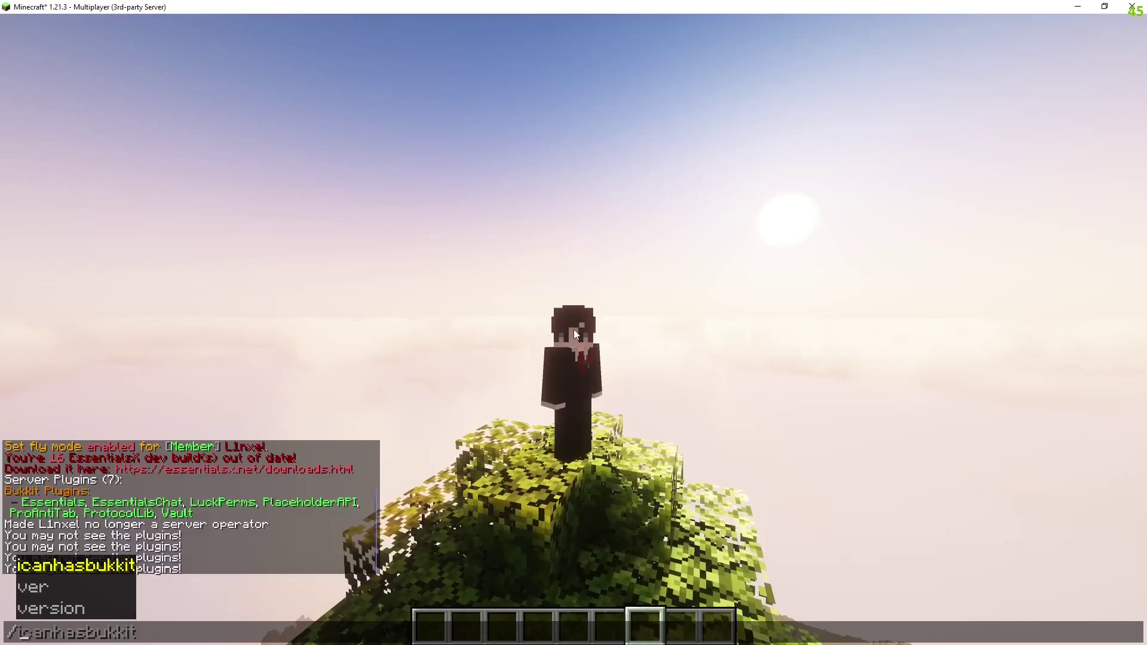
pyautogui.press('Tab')
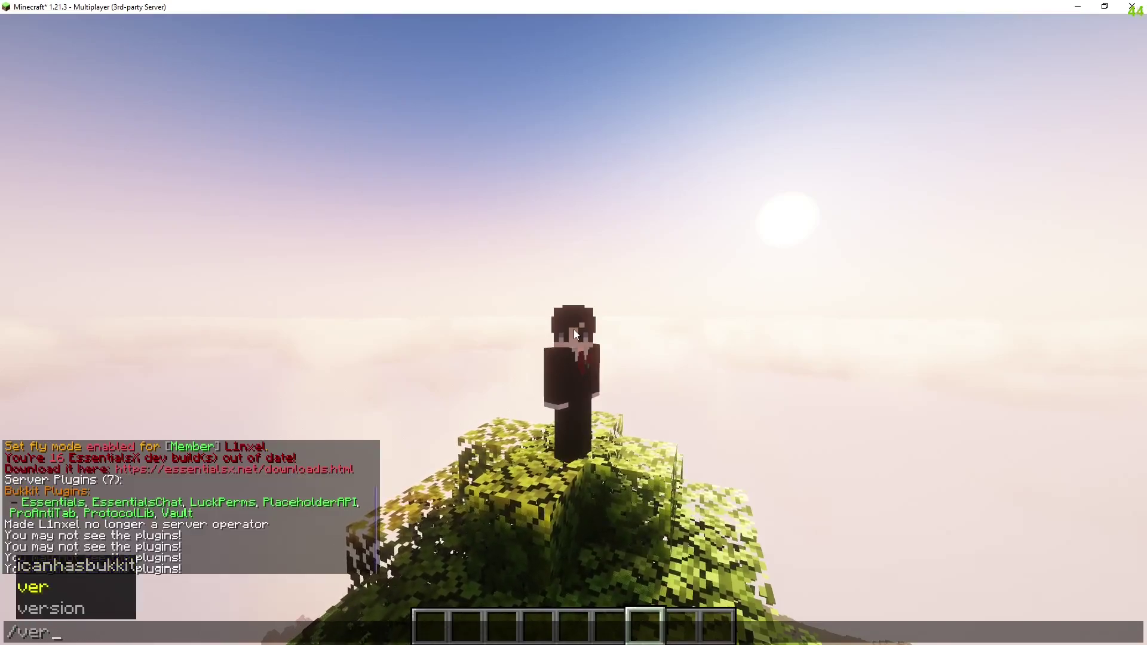
pyautogui.press('Return')
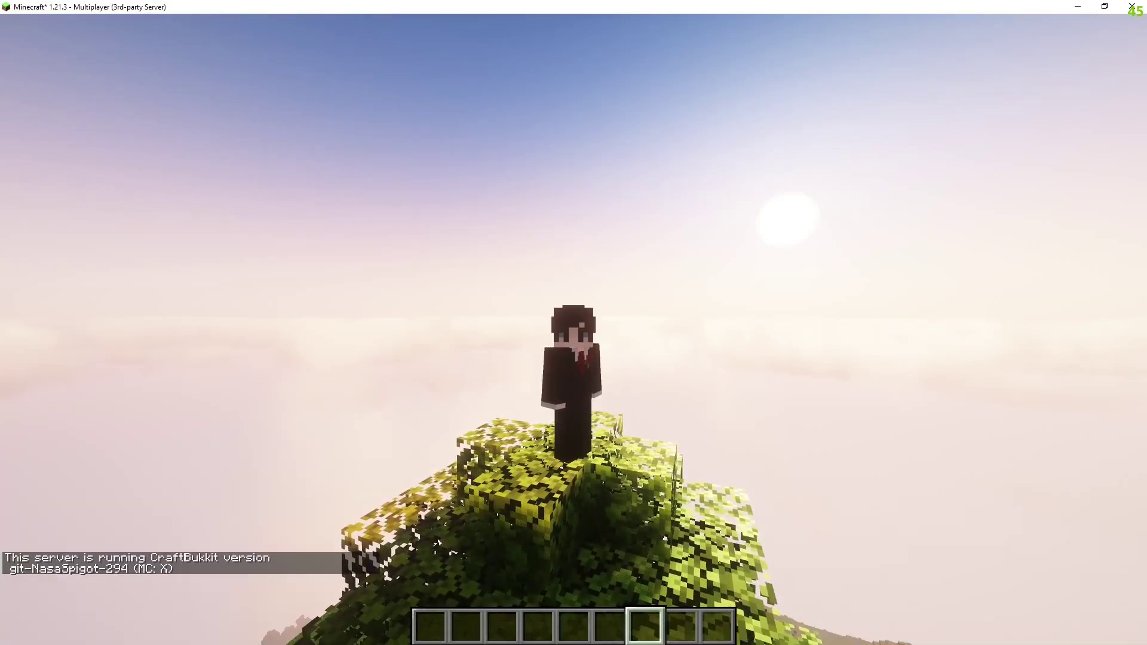
pyautogui.press('w')
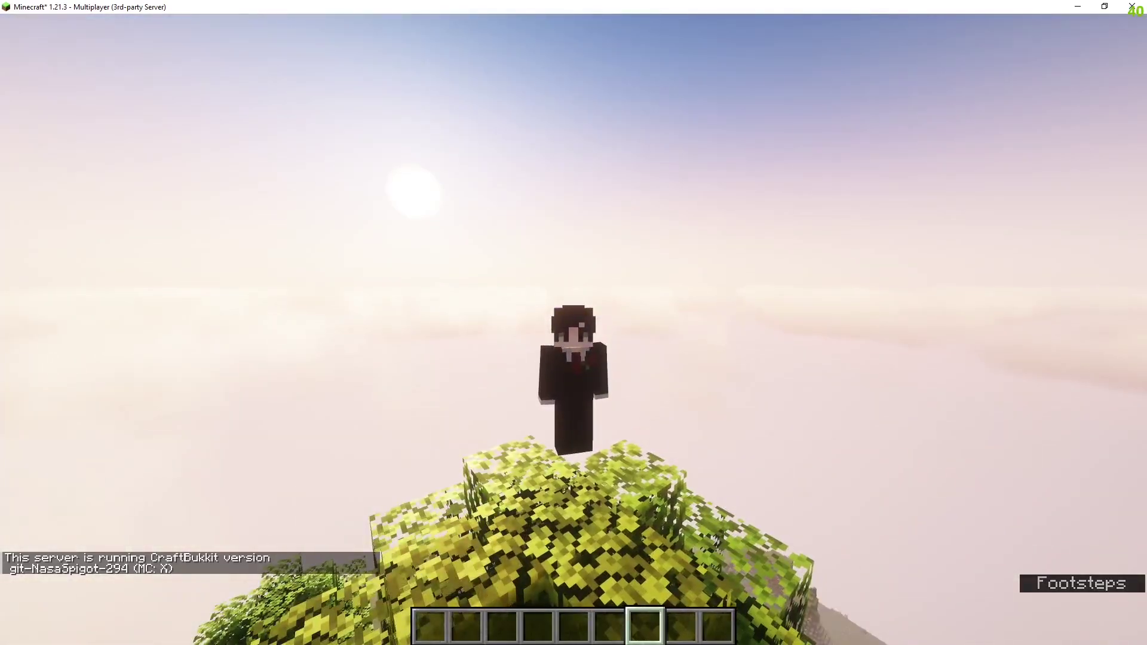
pyautogui.press('w')
pyautogui.press('w')
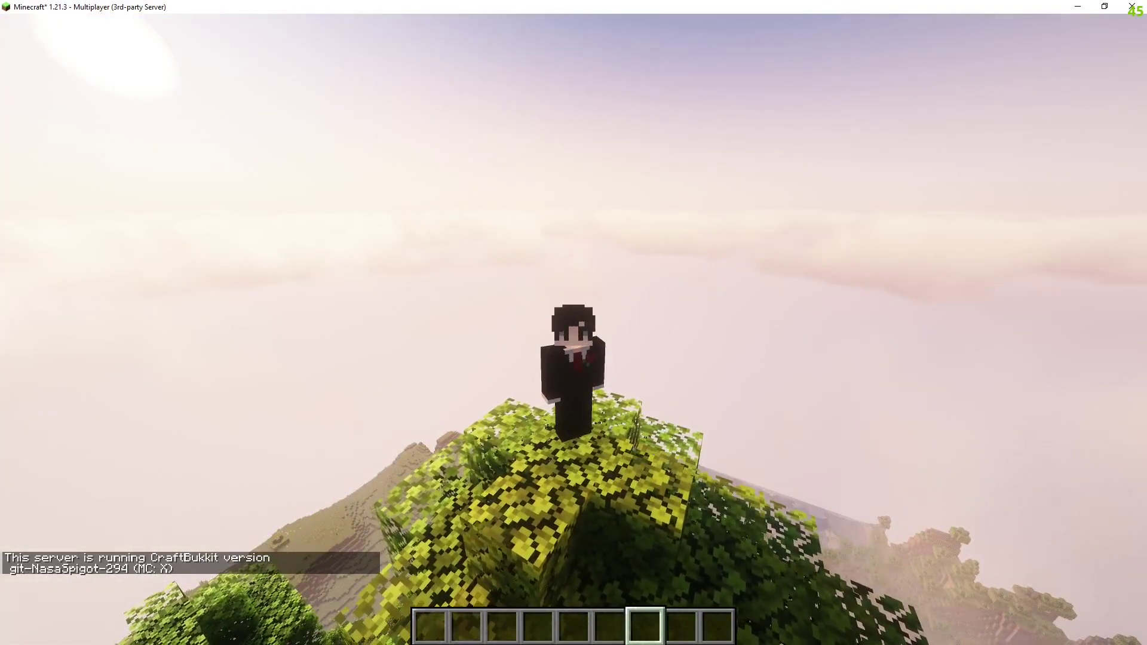
pyautogui.press('w')
pyautogui.press('w')
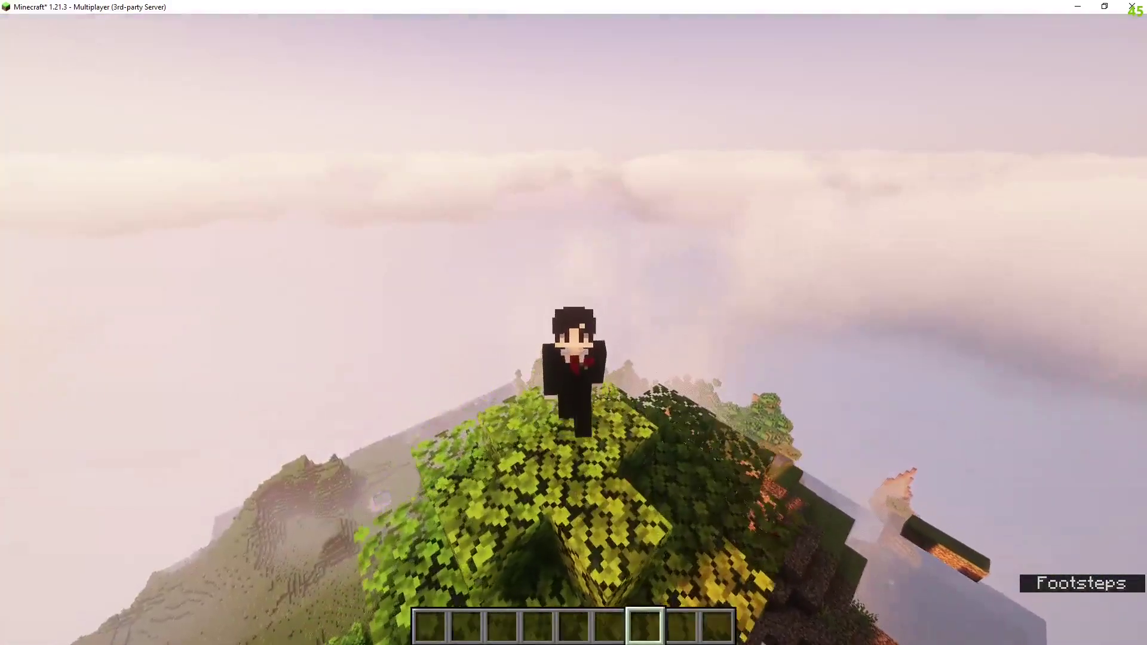
# - Switch to the ProAntiTab config.yml in Notepad++ and review the custom-protocol-ping settings through the hide-players option
pyautogui.press('t')
pyautogui.hotkey('alt', 'Tab')
pyautogui.scroll(-7, 436, 327)
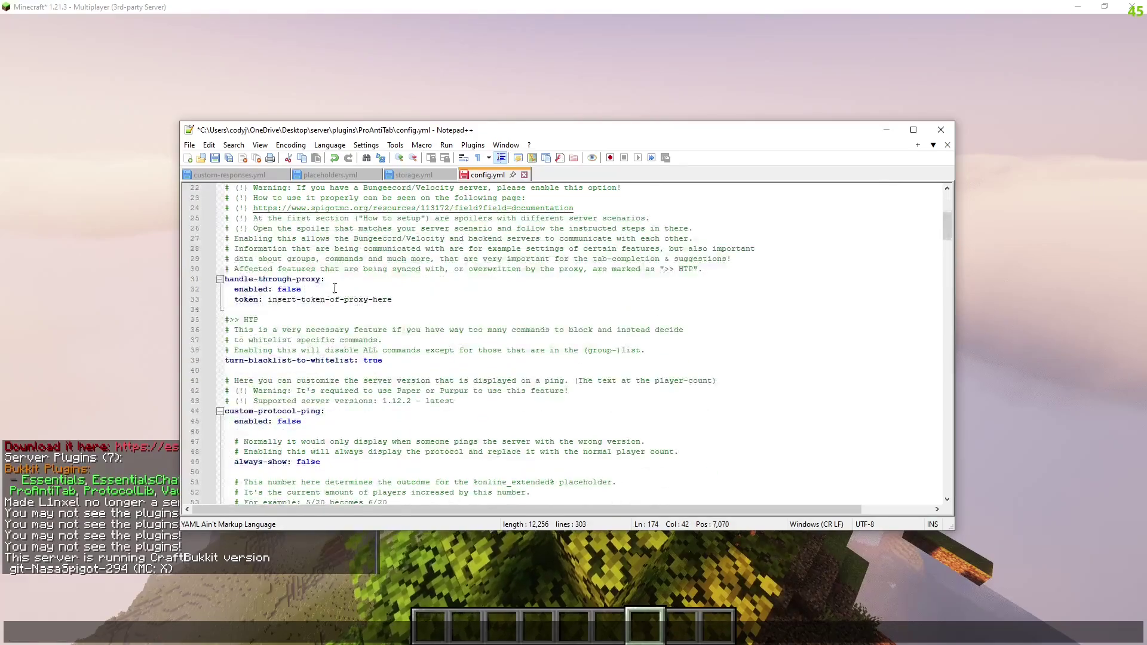
pyautogui.scroll(-4, 248, 285)
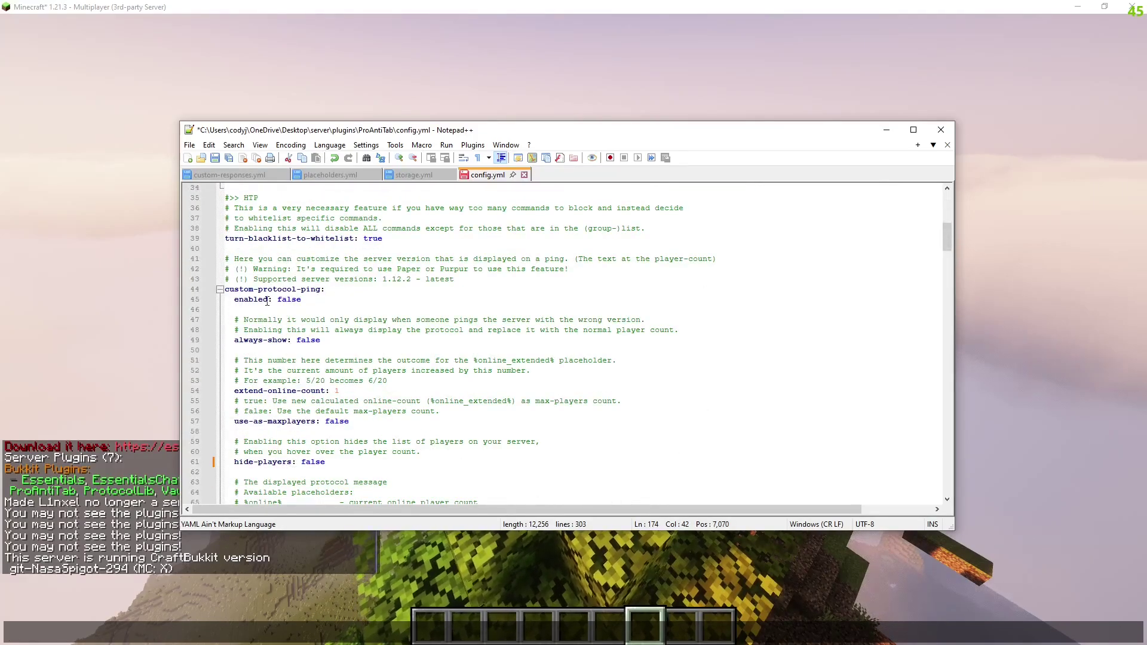
pyautogui.scroll(-5, 267, 300)
pyautogui.click(257, 309)
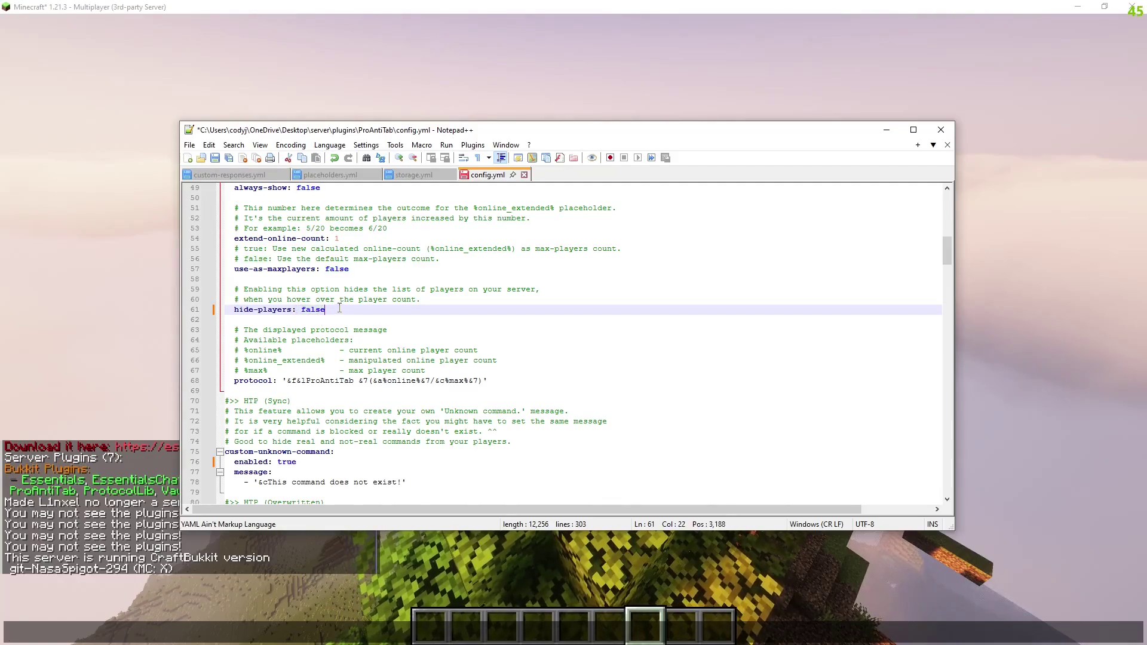
# - Examine the custom-plugins section of config.yml, including its list of covered commands and its reply message
pyautogui.scroll(-3, 395, 321)
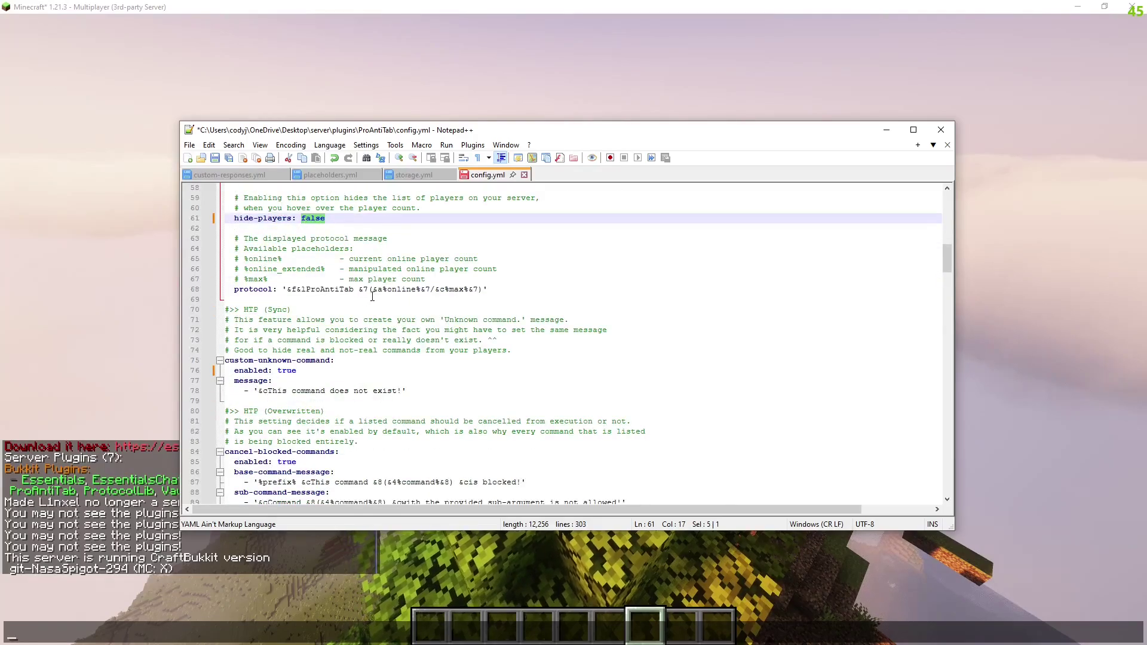
pyautogui.scroll(-5, 364, 303)
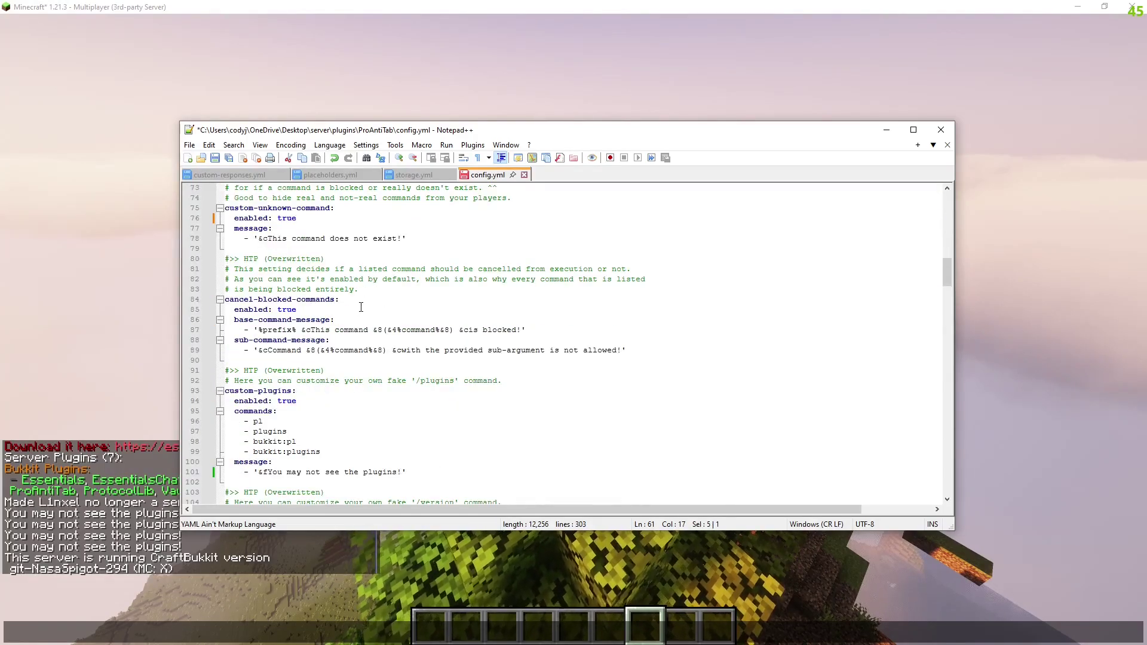
pyautogui.scroll(-3, 361, 307)
pyautogui.click(287, 330)
pyautogui.click(283, 299)
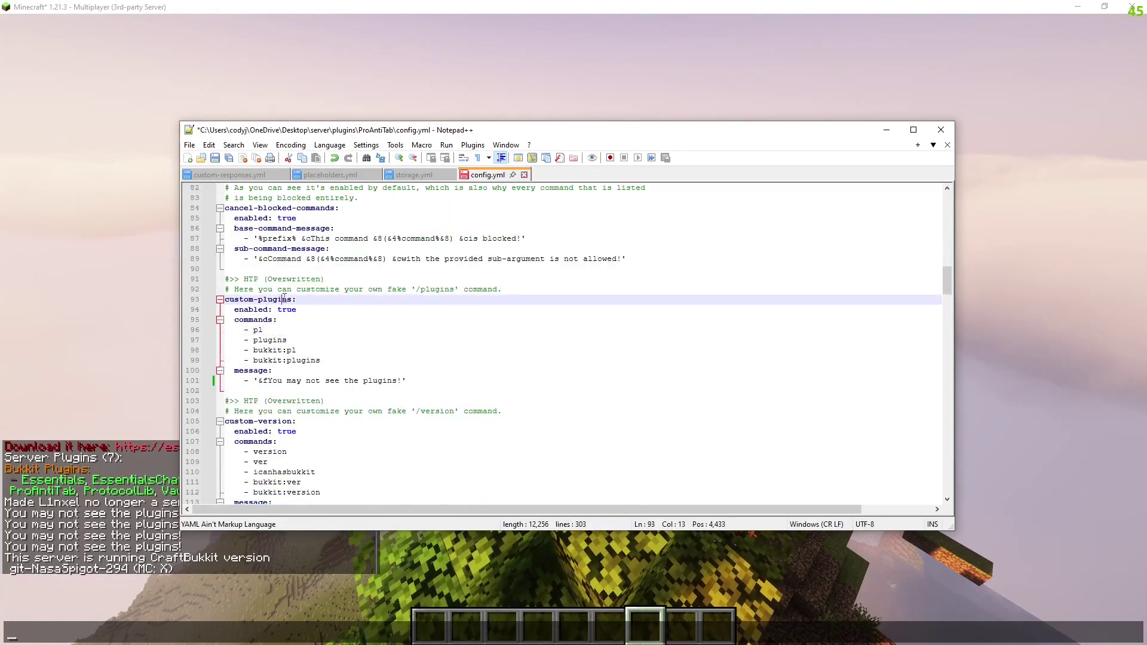
pyautogui.click(270, 330)
pyautogui.click(292, 340)
pyautogui.click(304, 351)
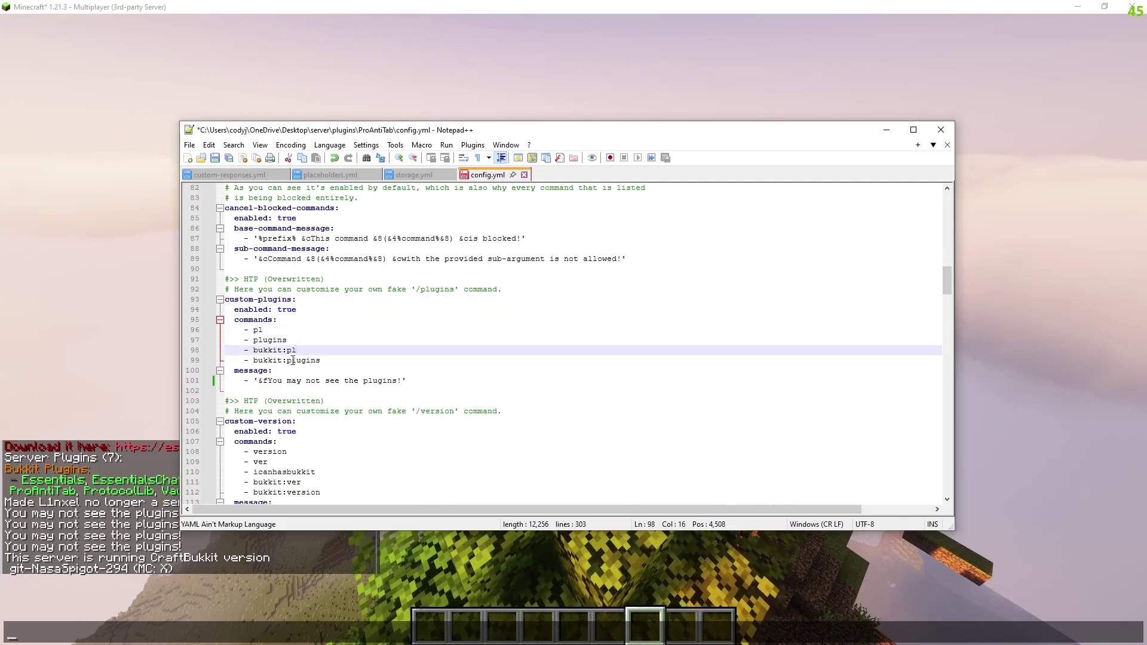
pyautogui.click(255, 380)
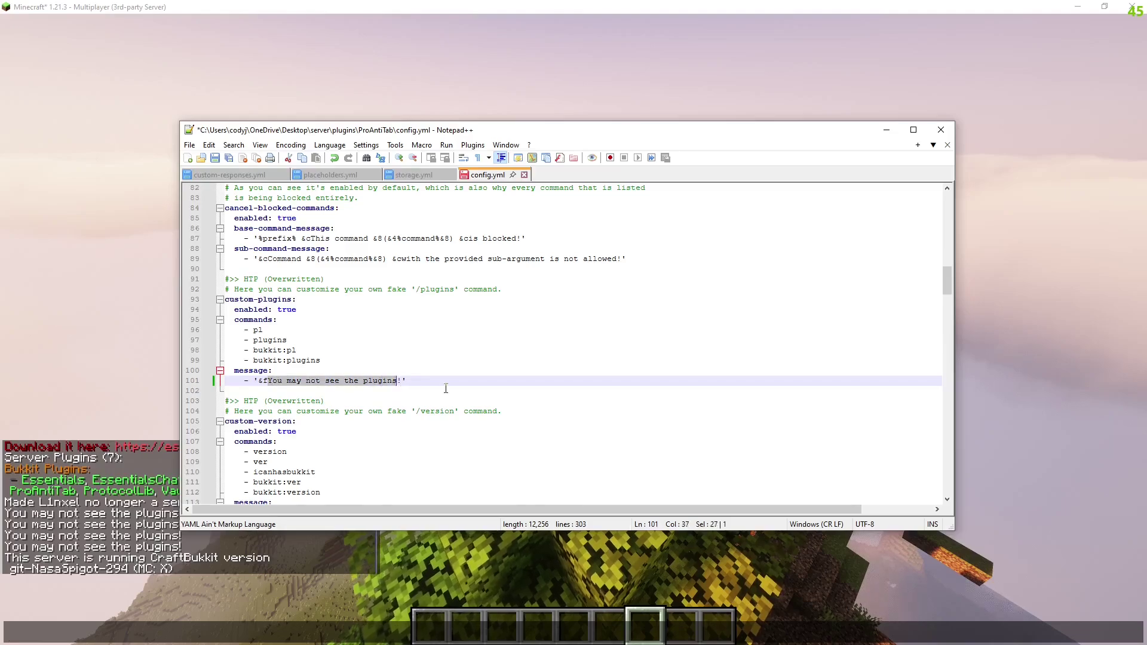
# - Review the custom-version section of config.yml, including its commands and 'Minecraft 1.21.3' message, and save the file
pyautogui.scroll(-4, 445, 389)
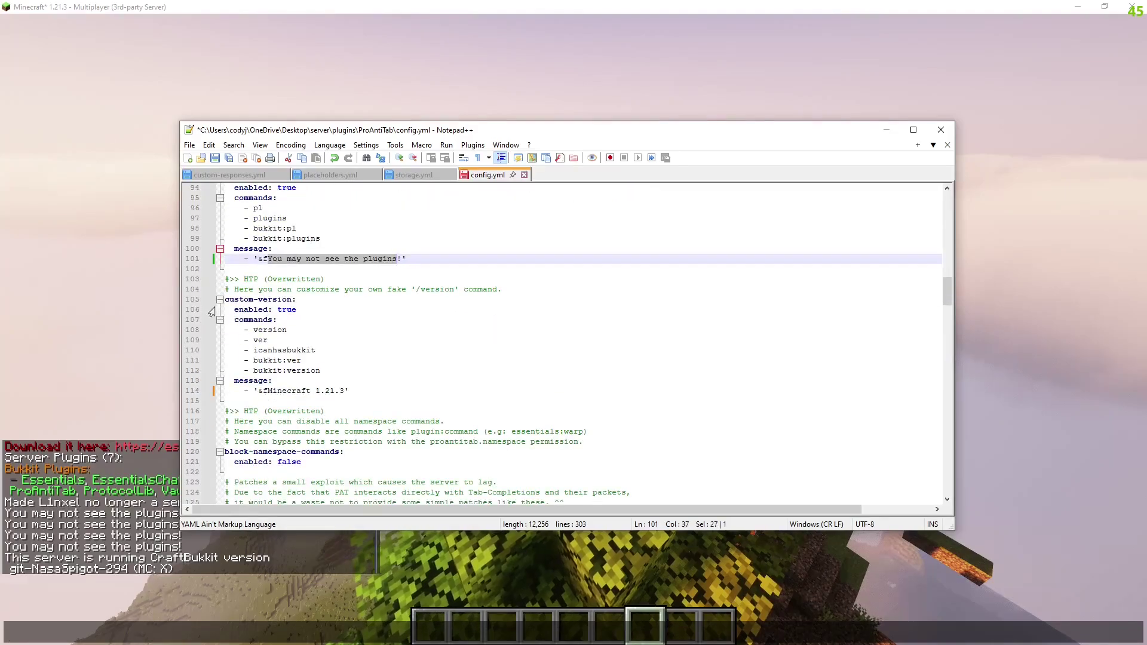
pyautogui.click(319, 371)
pyautogui.moveTo(243, 300); pyautogui.dragTo(285, 300)
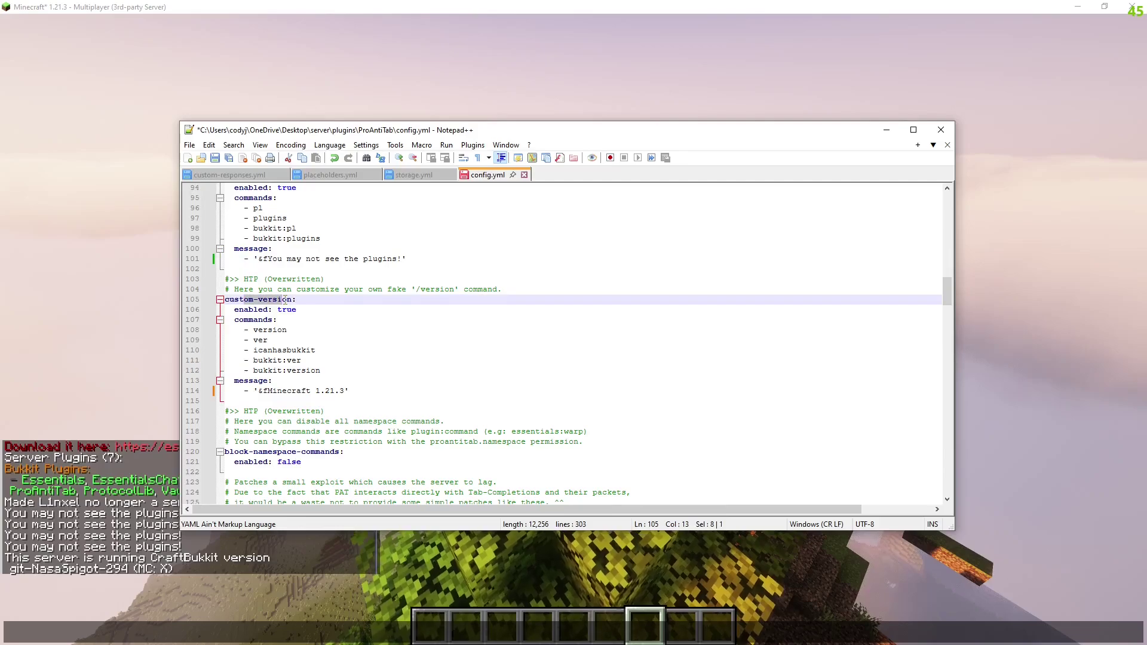
pyautogui.click(296, 332)
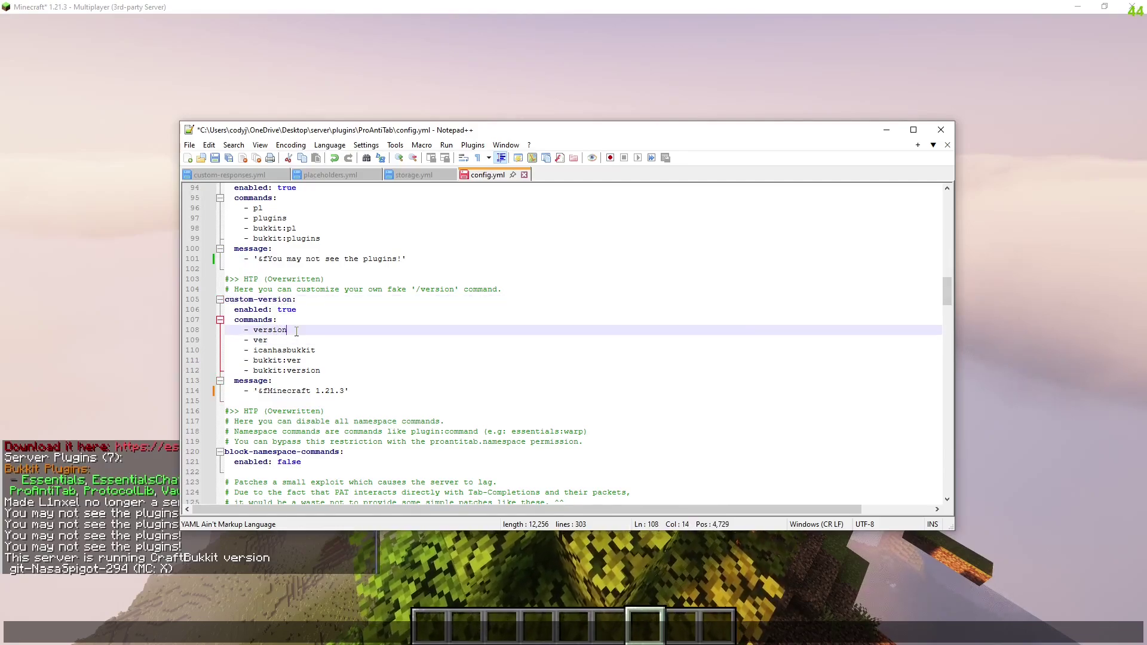
pyautogui.moveTo(268, 391); pyautogui.dragTo(353, 389)
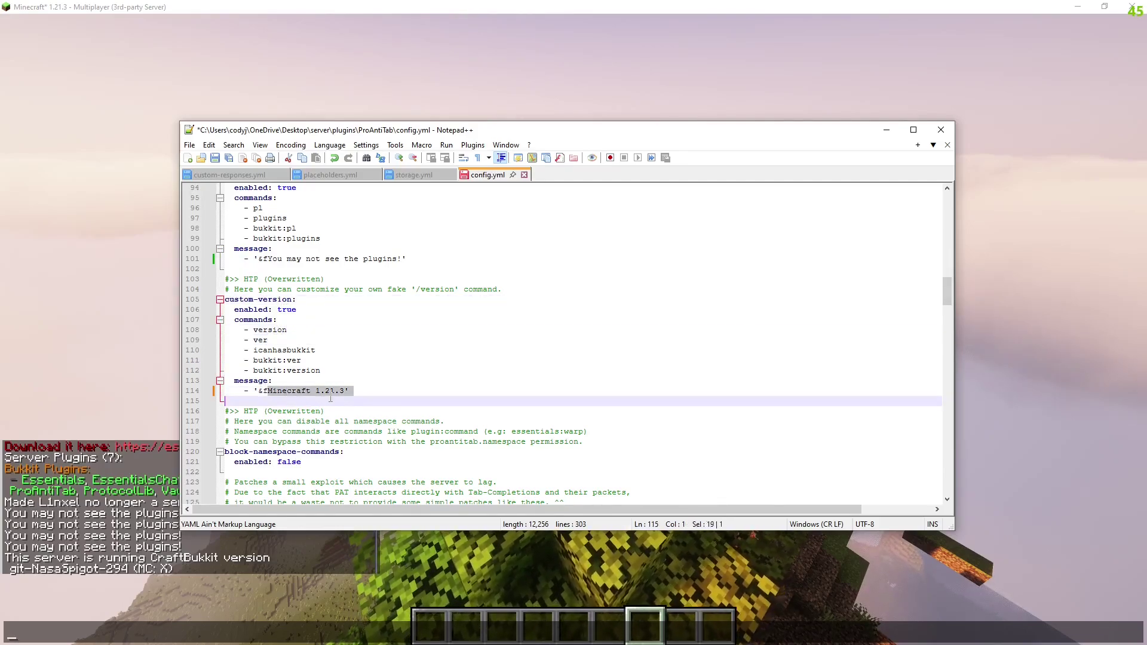
pyautogui.click(190, 145)
pyautogui.click(227, 234)
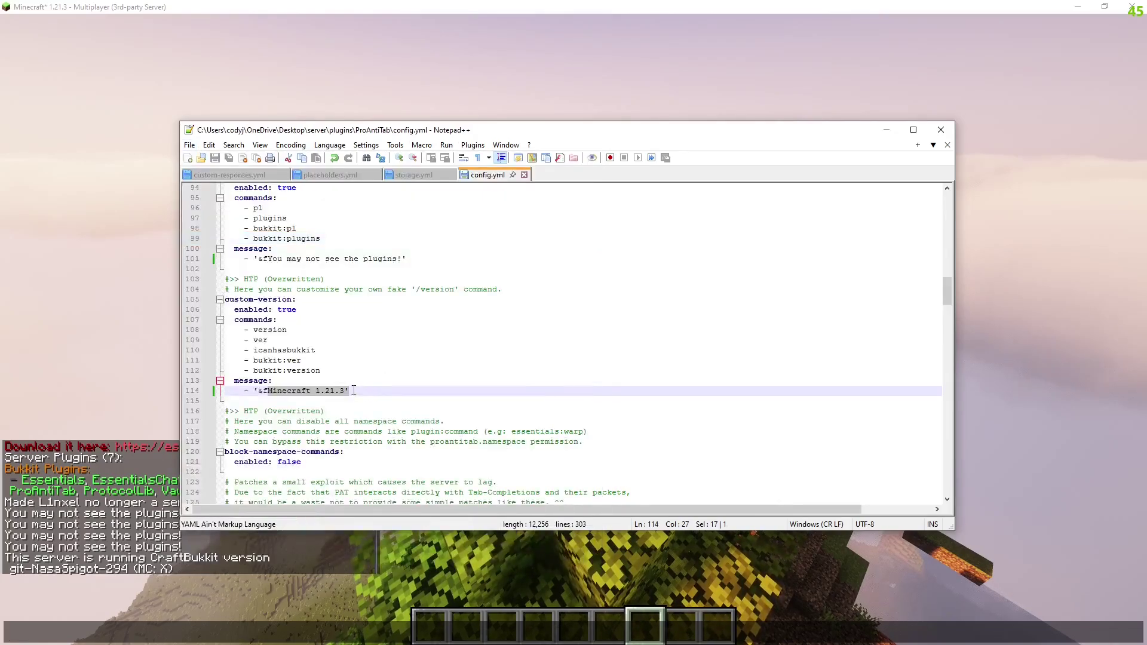
# - Locate the custom-server-brand setting in config.yml, and switch to Minecraft to check the server brand in the debug overlay
pyautogui.scroll(-10, 340, 375)
pyautogui.click(309, 312)
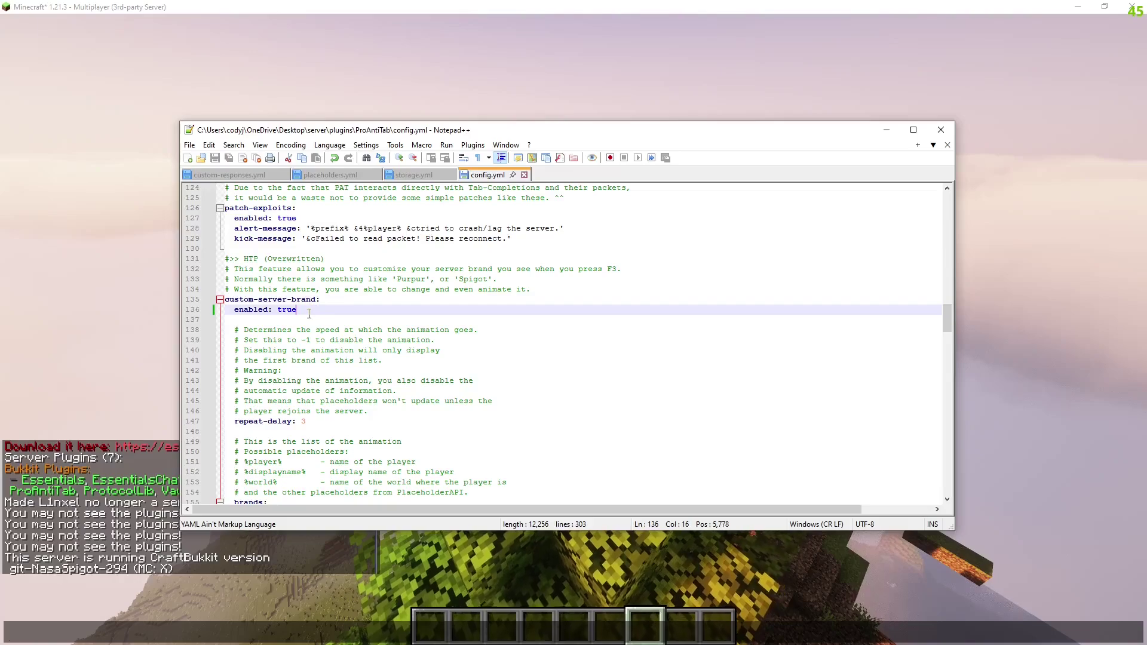
pyautogui.click(85, 162)
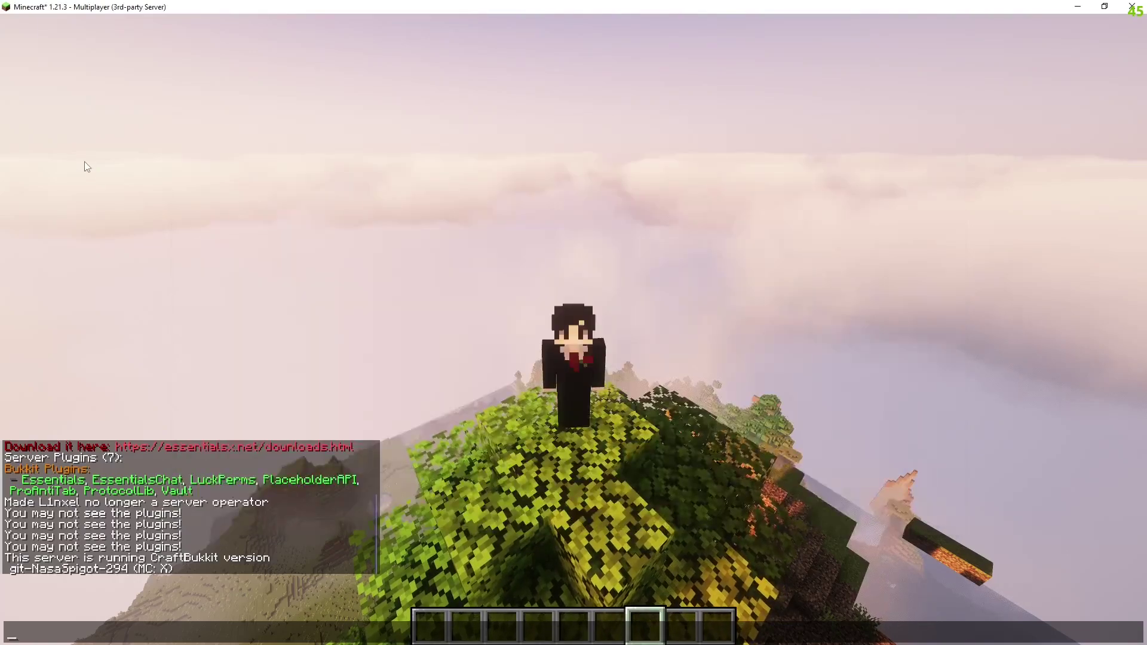
pyautogui.press('Escape')
pyautogui.press('F3')
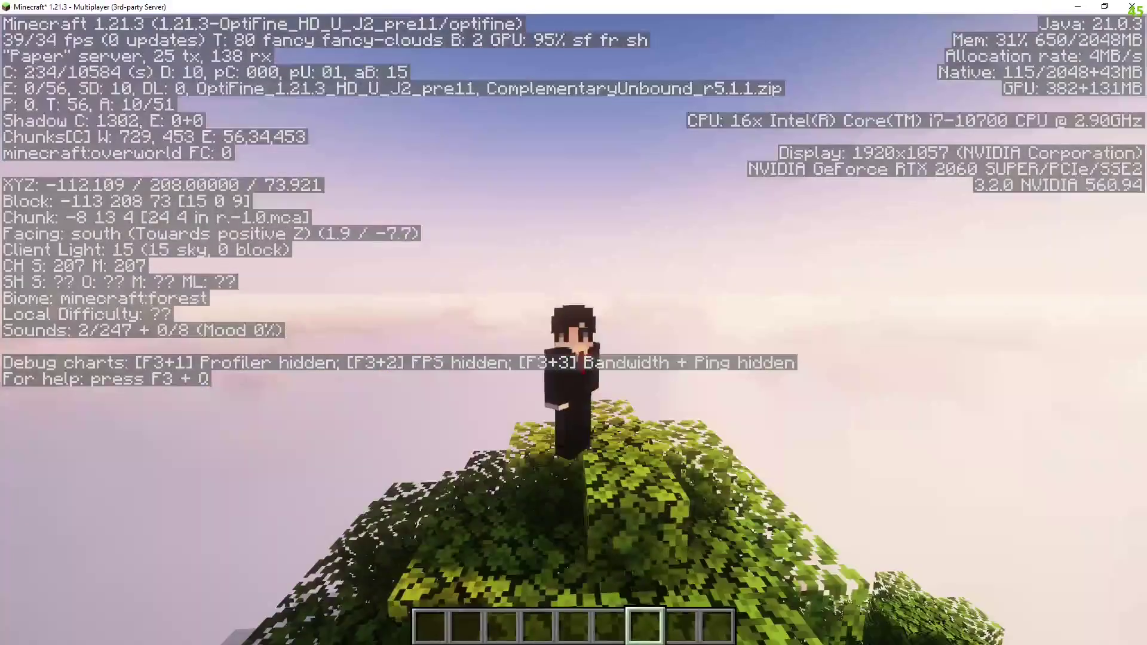
pyautogui.press('Escape')
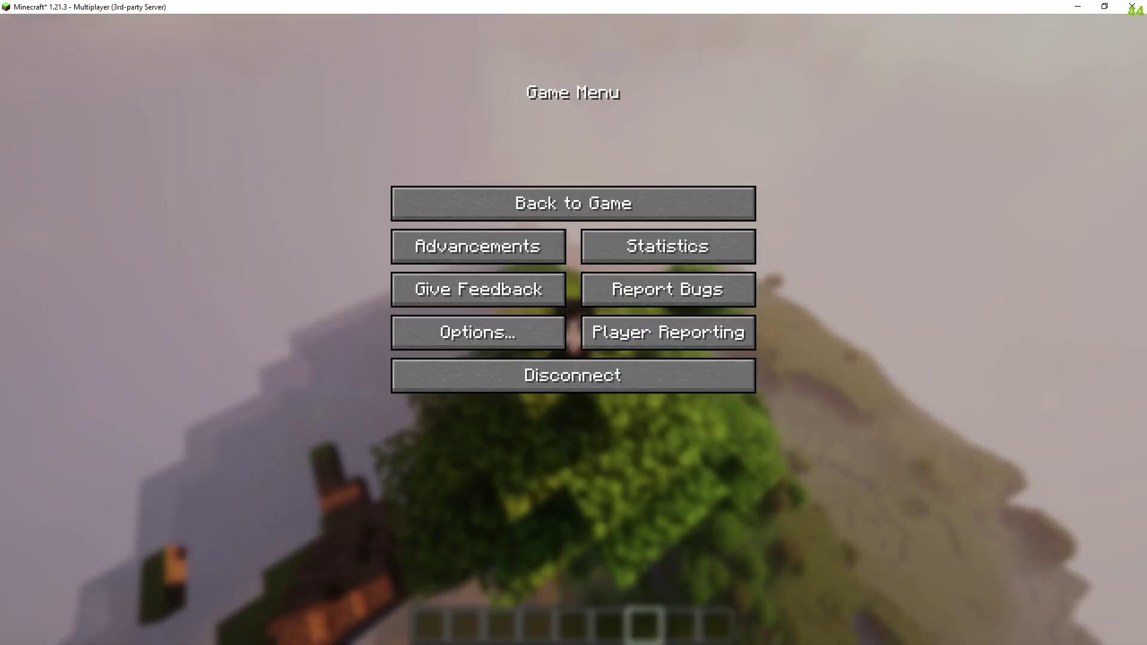
# - Switch back to Notepad++ and examine the custom-server-brand options, especially the animation entries in the brands list
pyautogui.hotkey('alt', 'Tab')
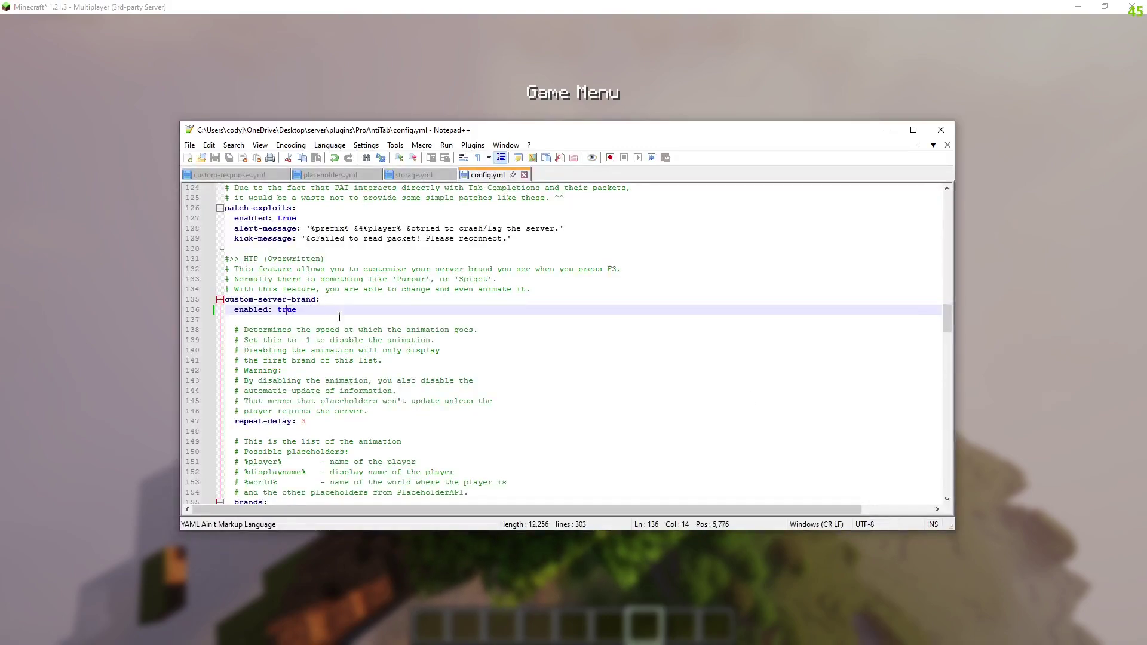
pyautogui.scroll(-4, 340, 316)
pyautogui.click(263, 302)
pyautogui.scroll(-2, 292, 352)
pyautogui.click(291, 351)
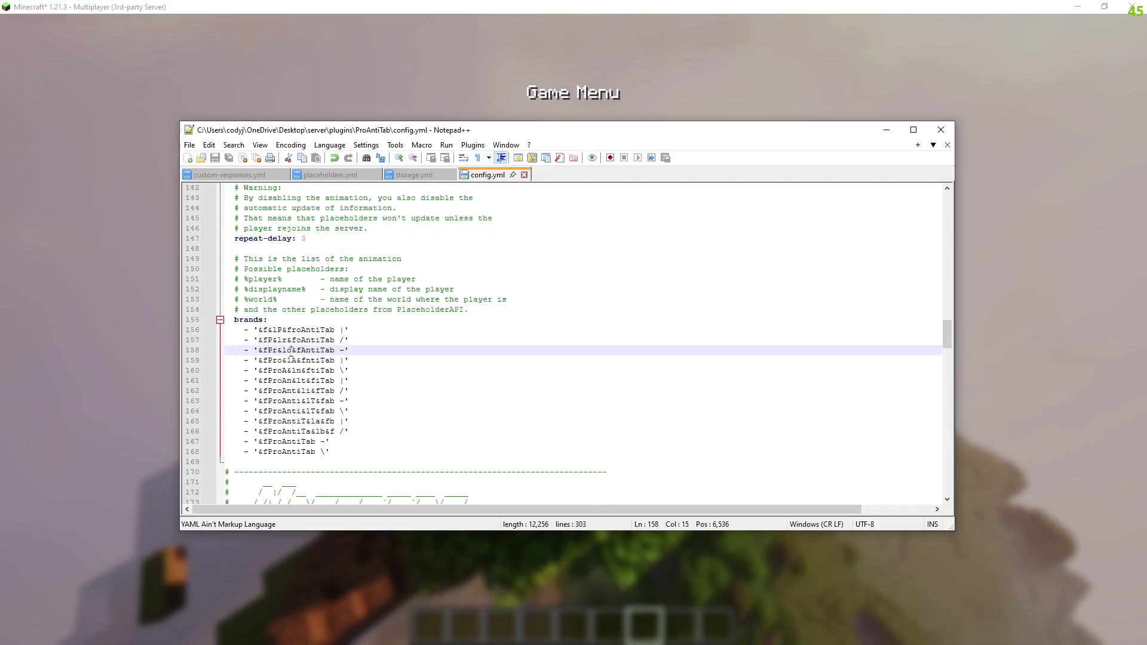
pyautogui.moveTo(339, 330); pyautogui.dragTo(369, 460)
pyautogui.click(368, 443)
pyautogui.click(283, 351)
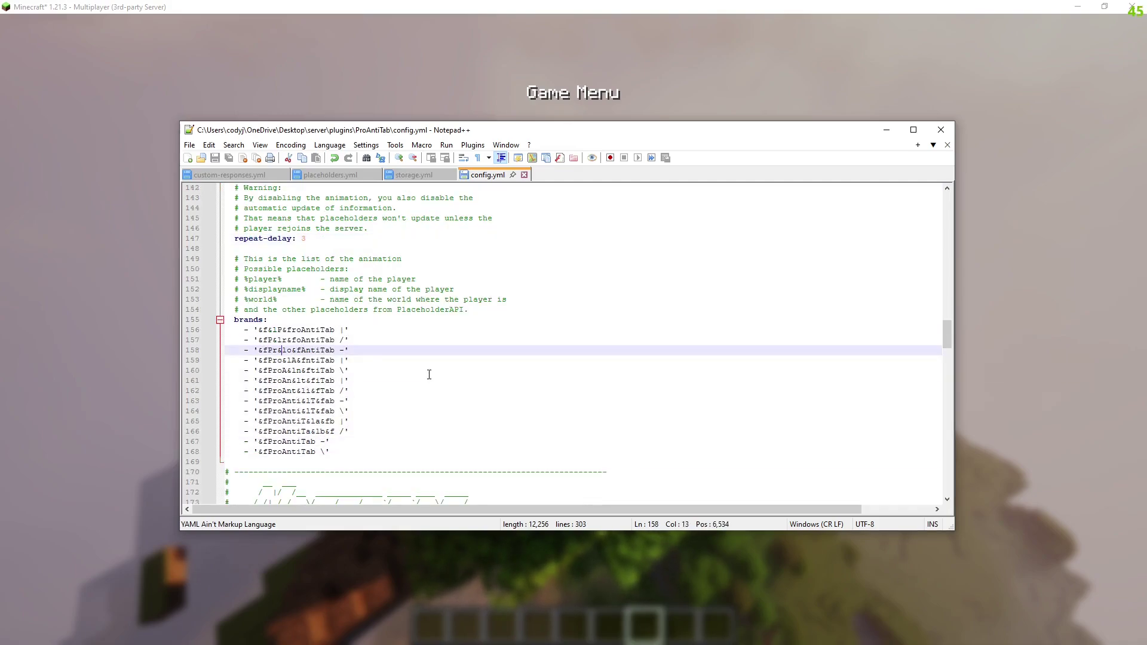
pyautogui.click(369, 405)
pyautogui.scroll(-3, 383, 430)
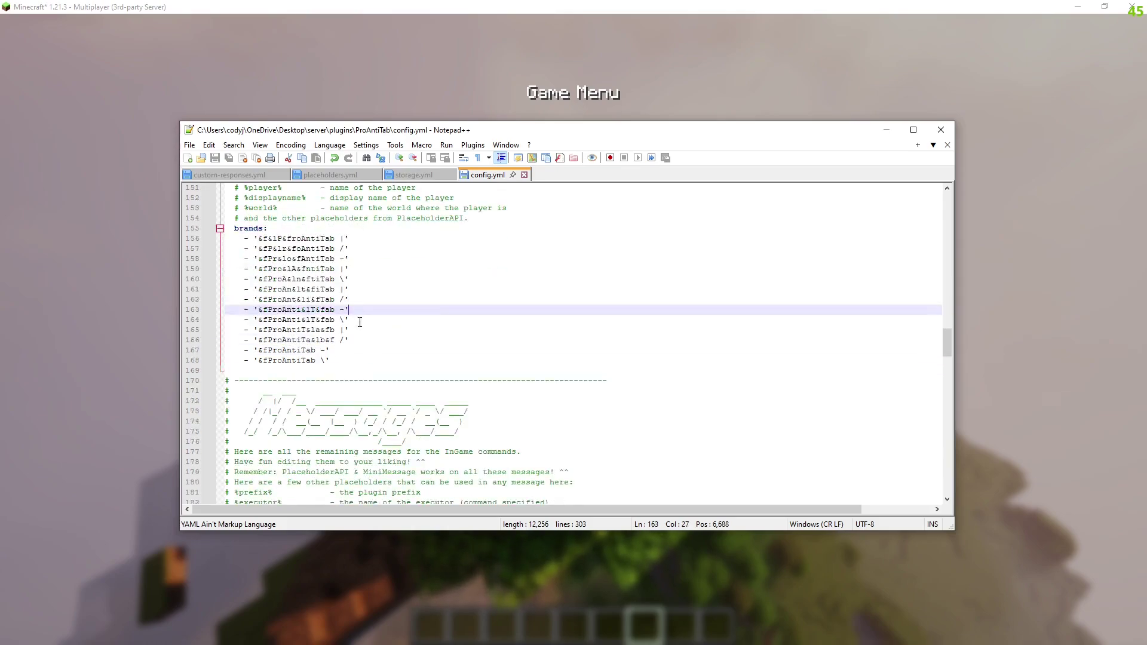
pyautogui.click(346, 357)
pyautogui.hotkey('alt', 'f')
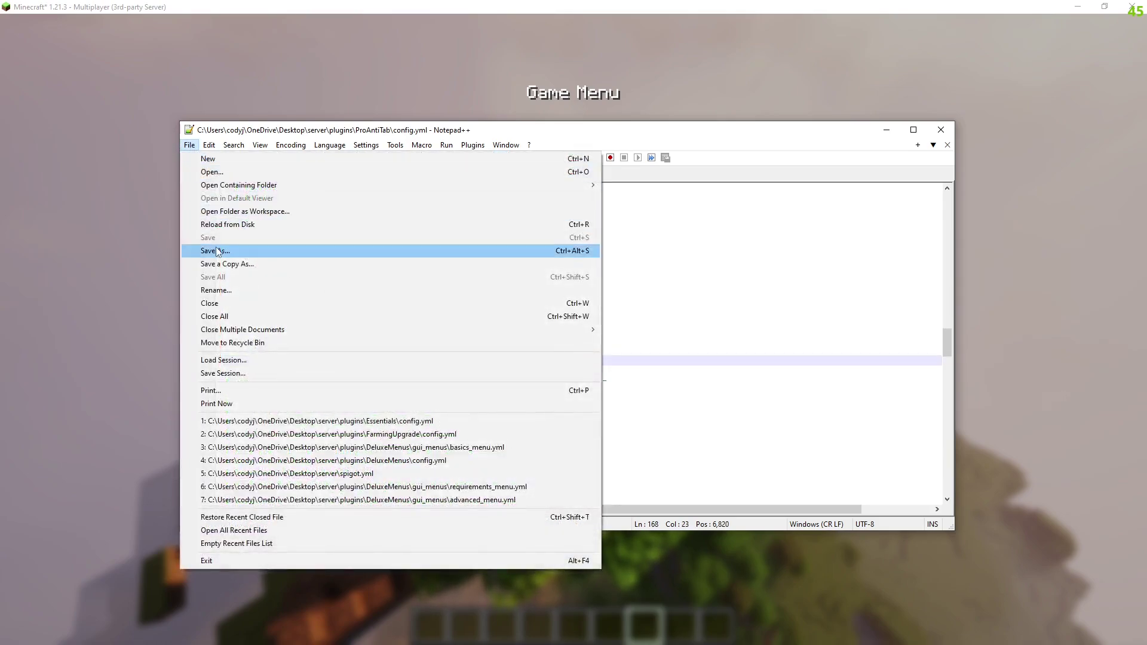
pyautogui.click(725, 279)
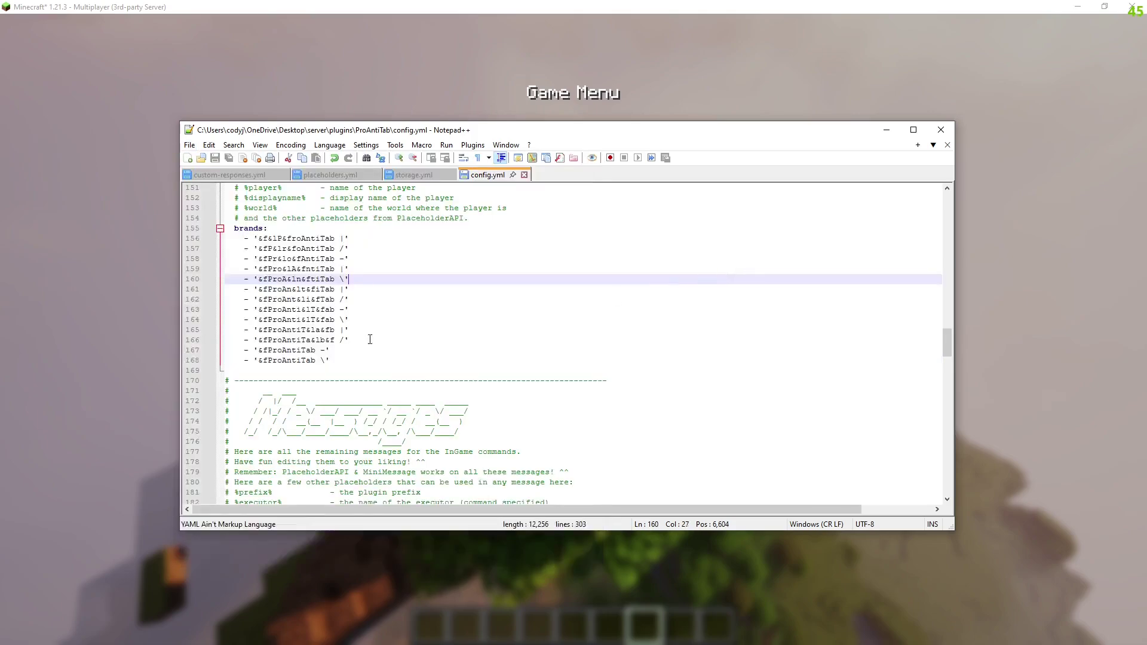
# - Examine the Messages section of config.yml, from its placeholders and prefix down to the full list of help entries
pyautogui.click(396, 350)
pyautogui.scroll(-6, 405, 370)
pyautogui.scroll(-5, 405, 370)
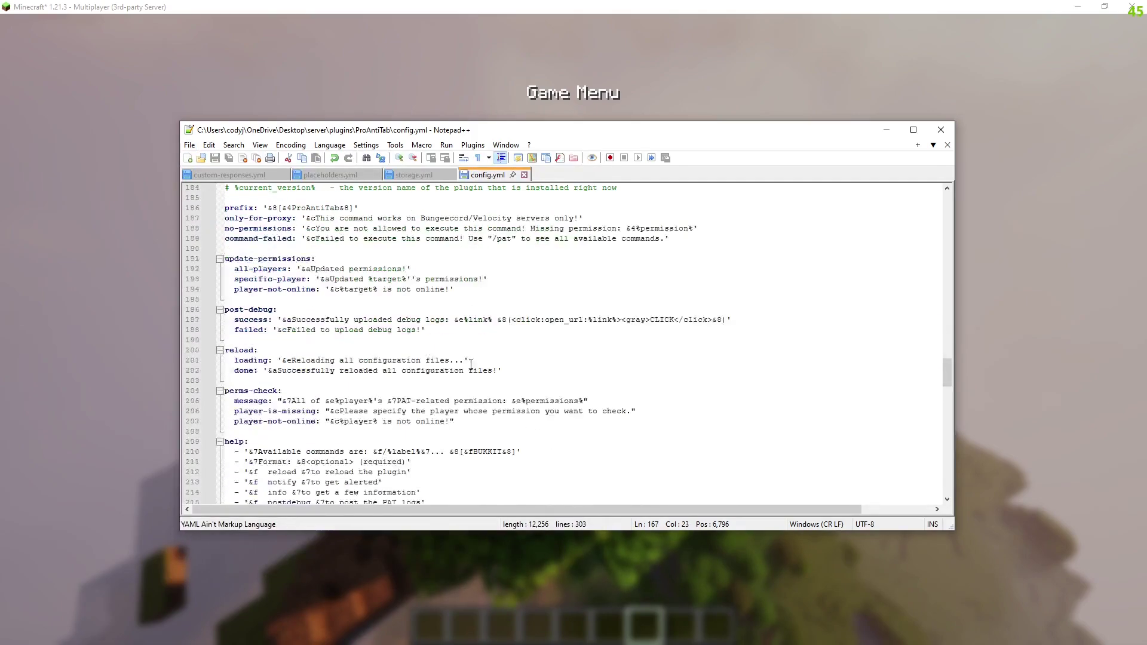
pyautogui.scroll(12, 251, 205)
pyautogui.scroll(-5, 406, 334)
pyautogui.click(412, 317)
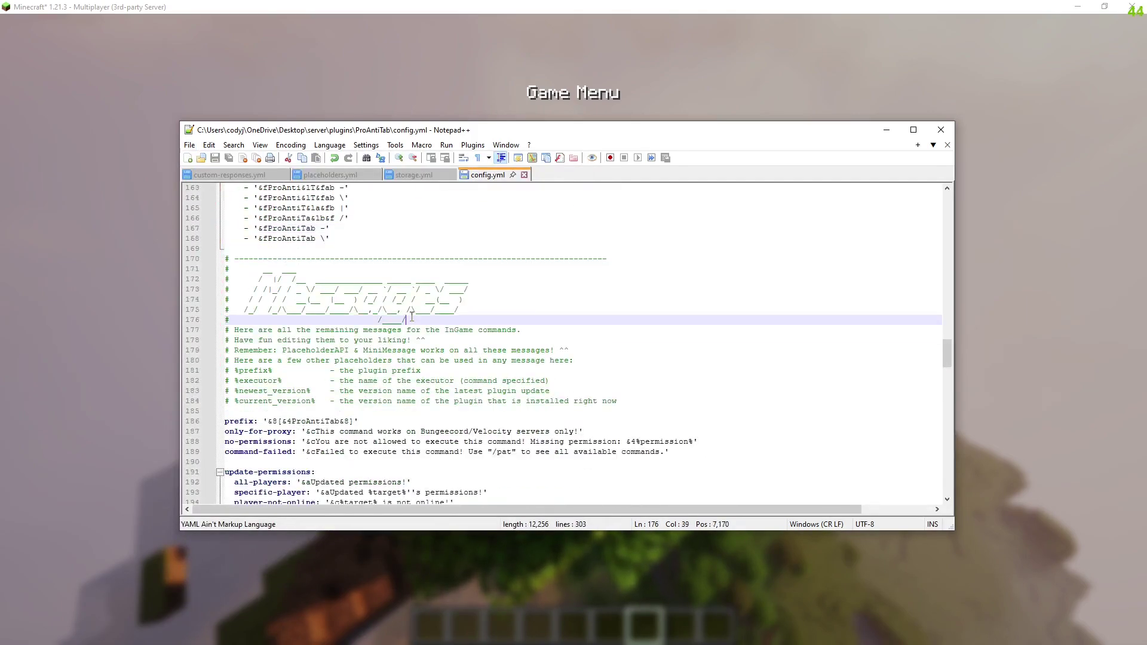
pyautogui.scroll(-4, 526, 340)
pyautogui.click(327, 344)
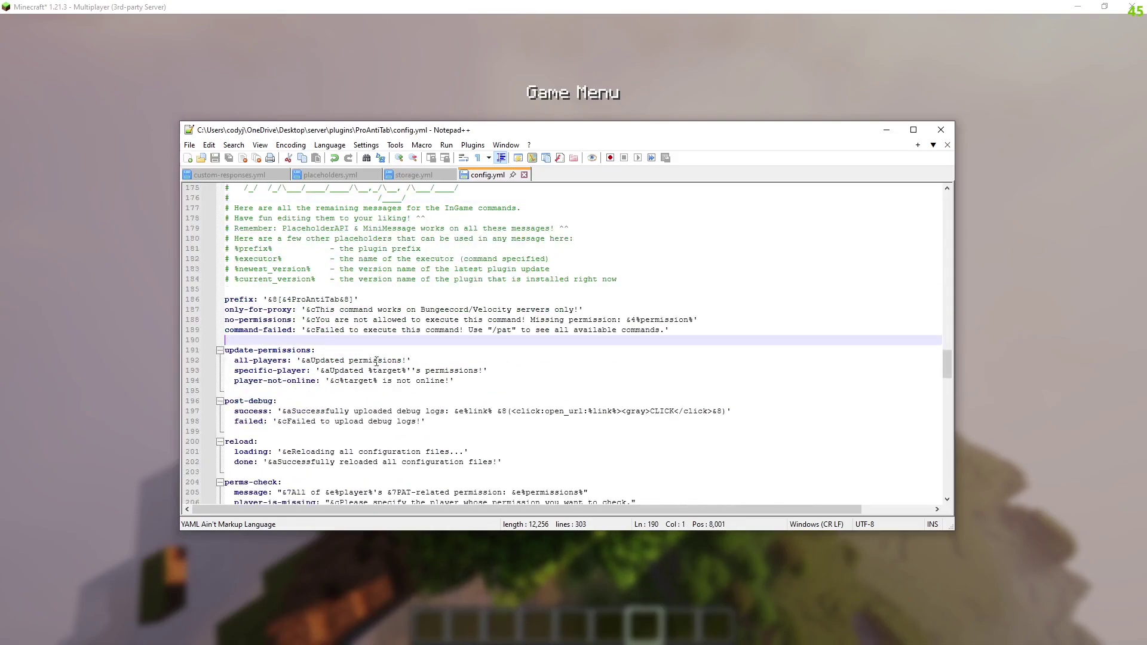
pyautogui.scroll(-8, 287, 340)
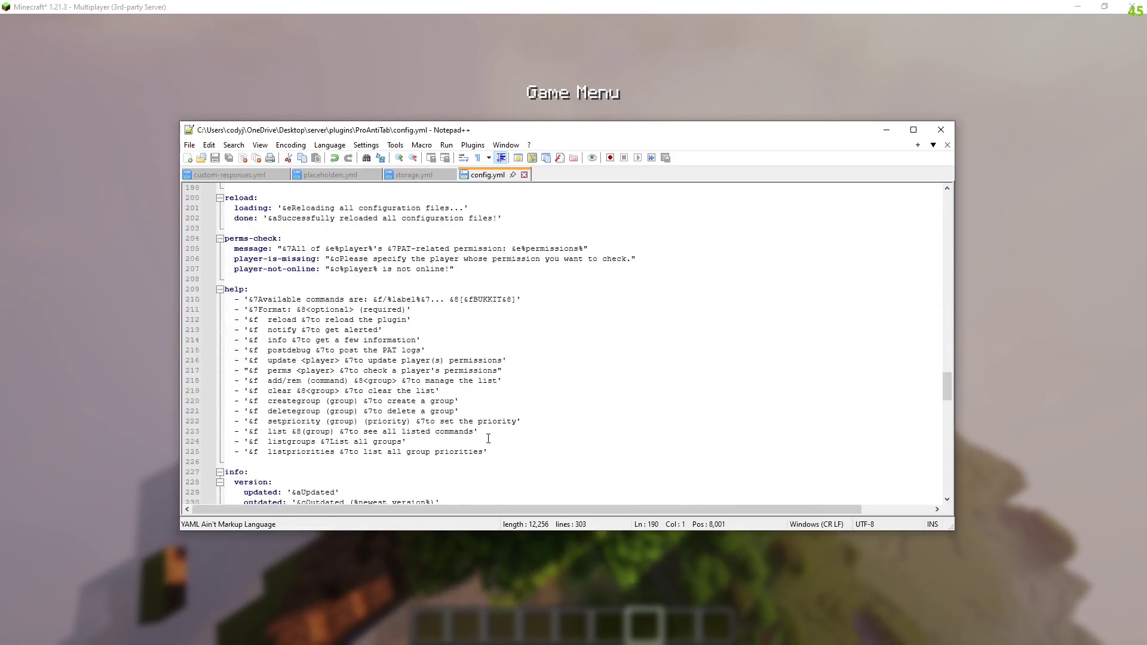
pyautogui.moveTo(488, 451); pyautogui.dragTo(239, 299)
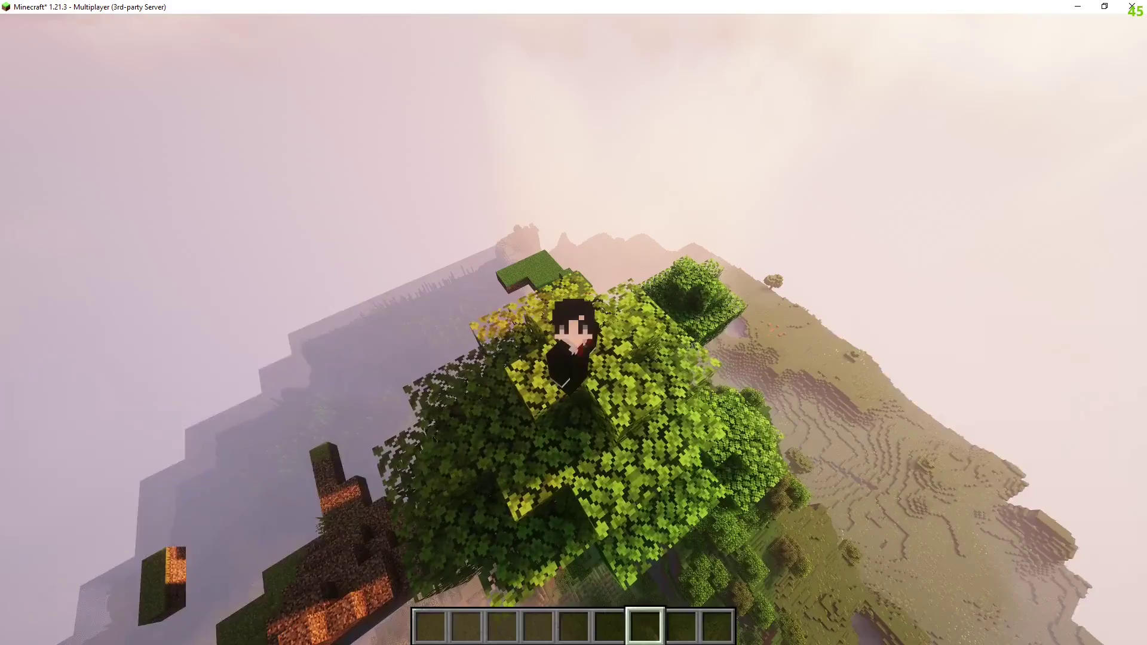
# - Return to Minecraft, rejoin the second server in the multiplayer list and bring up the debug overlay
pyautogui.press('/')
pyautogui.press('Escape')
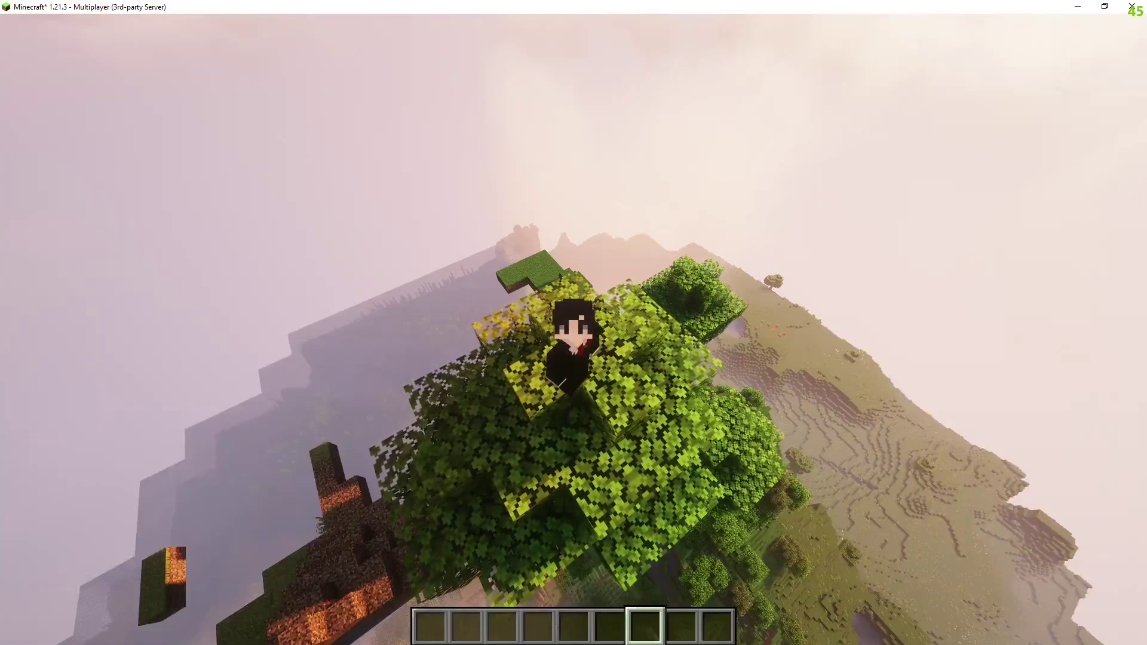
pyautogui.press('t')
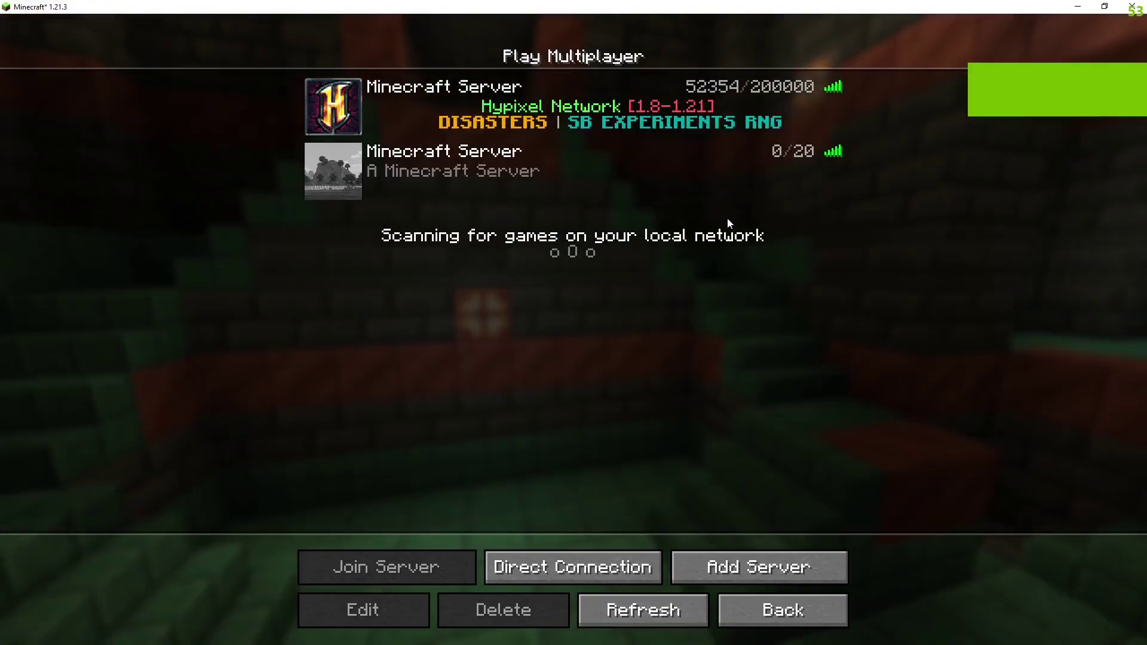
pyautogui.click(471, 188)
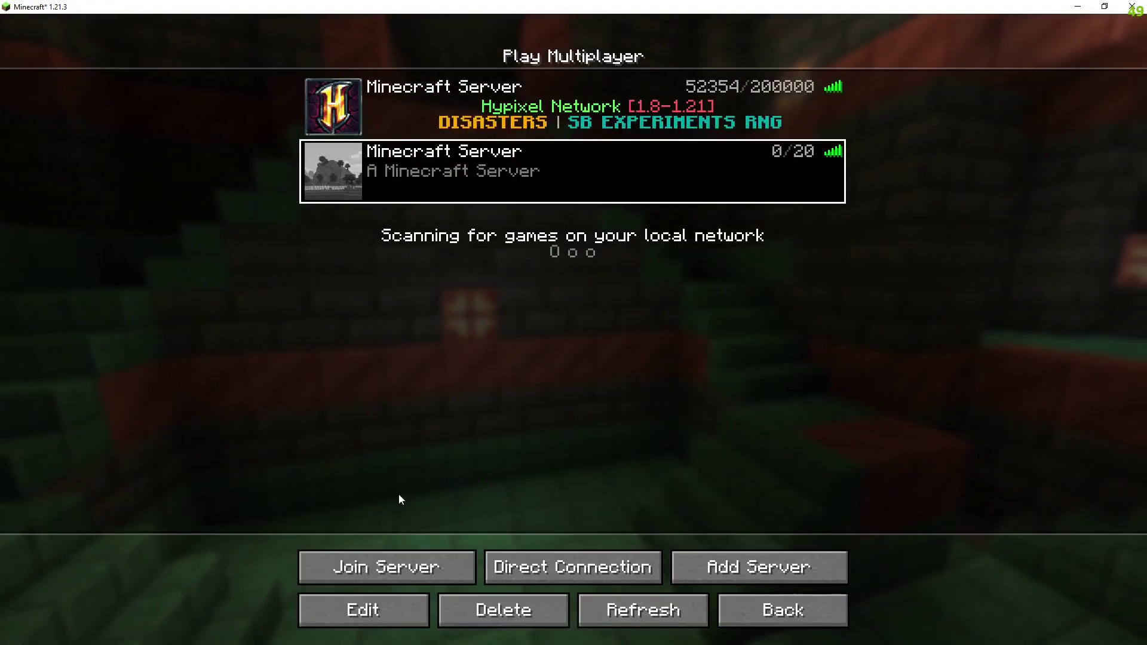
pyautogui.click(425, 564)
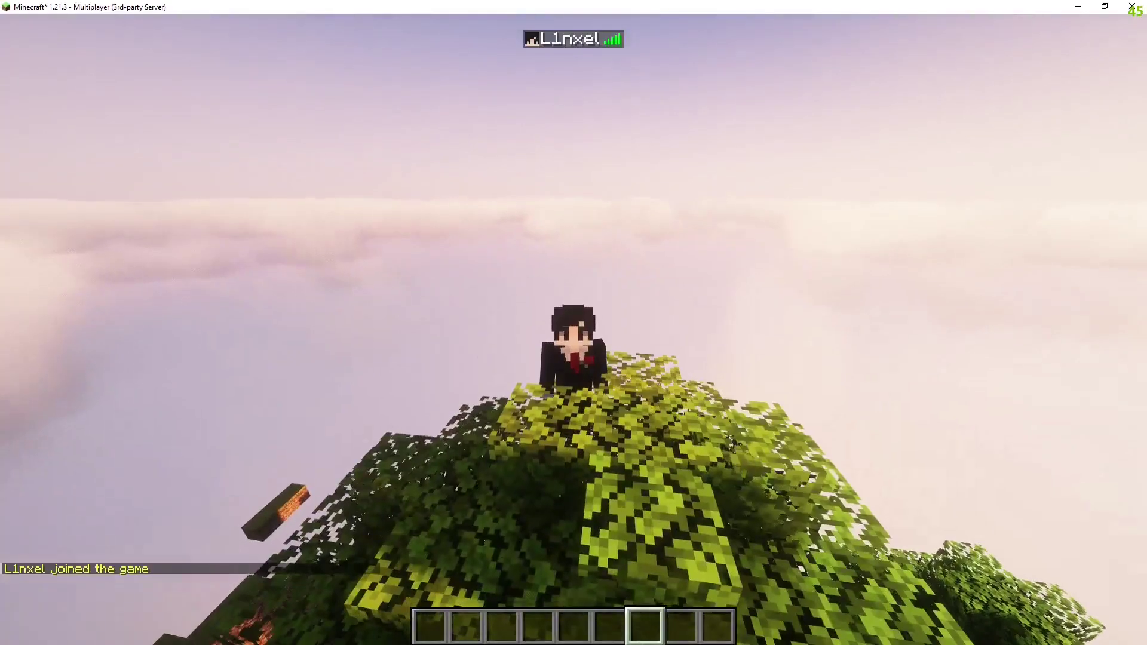
pyautogui.press('F3')
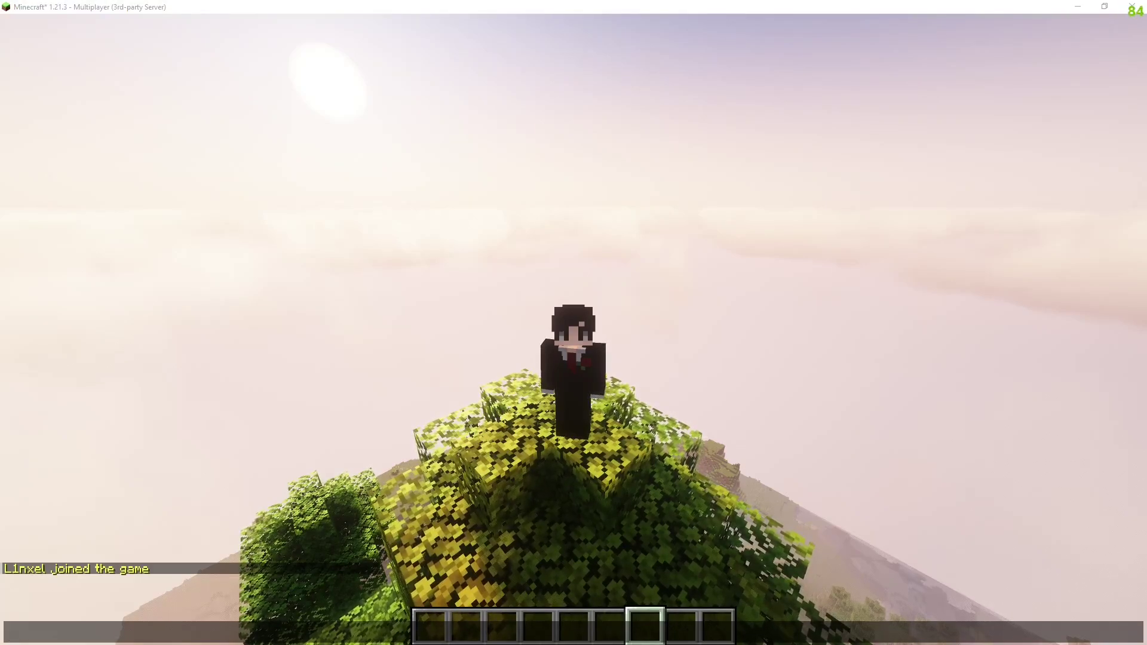
pyautogui.press('Escape')
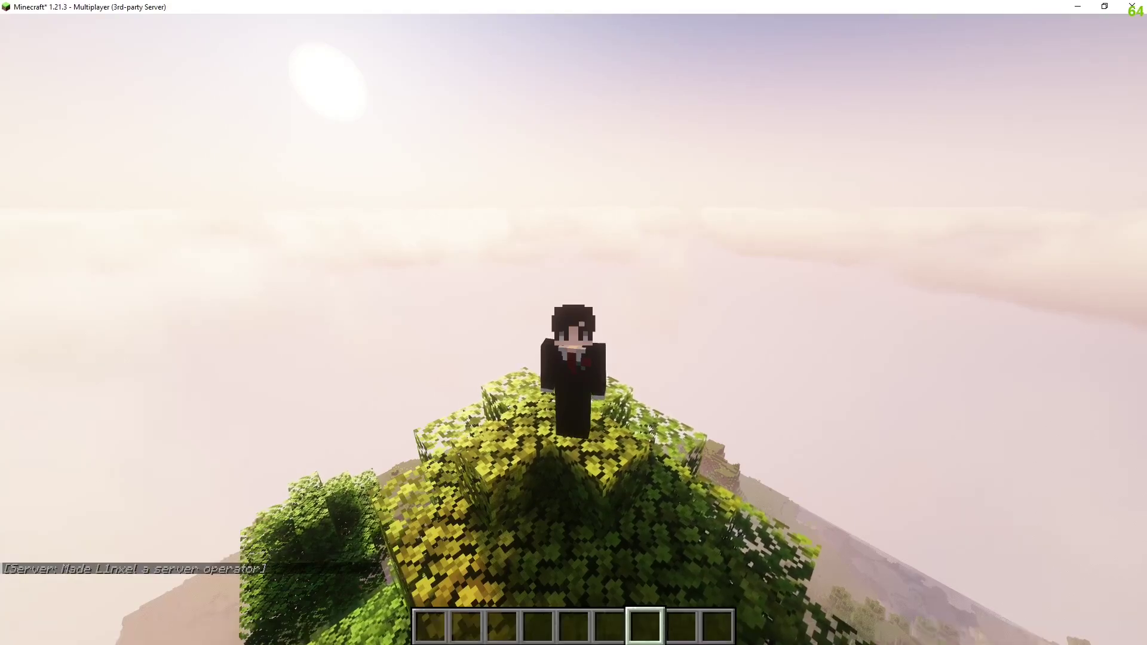
pyautogui.press('/')
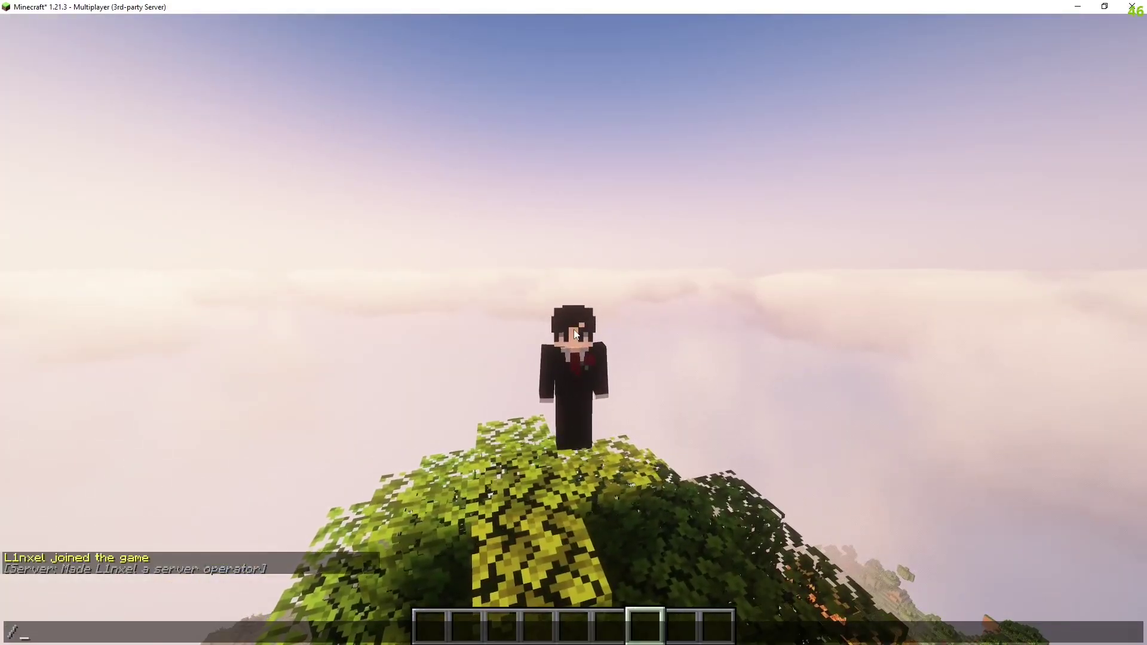
pyautogui.write('place')
pyautogui.press('Escape')
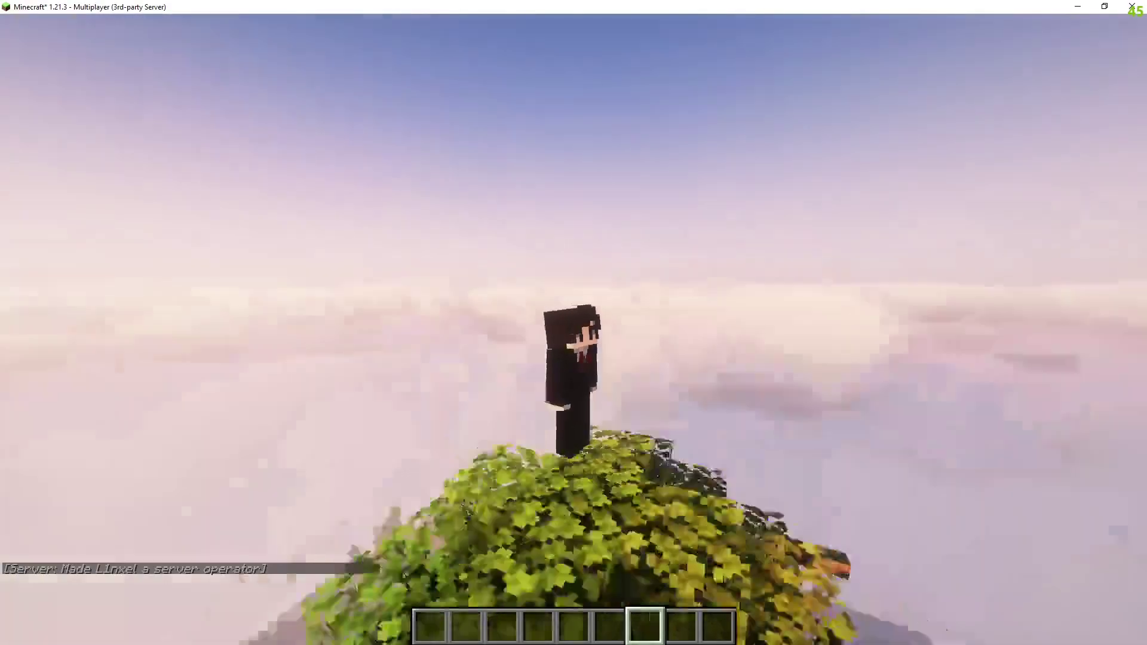
pyautogui.press('w')
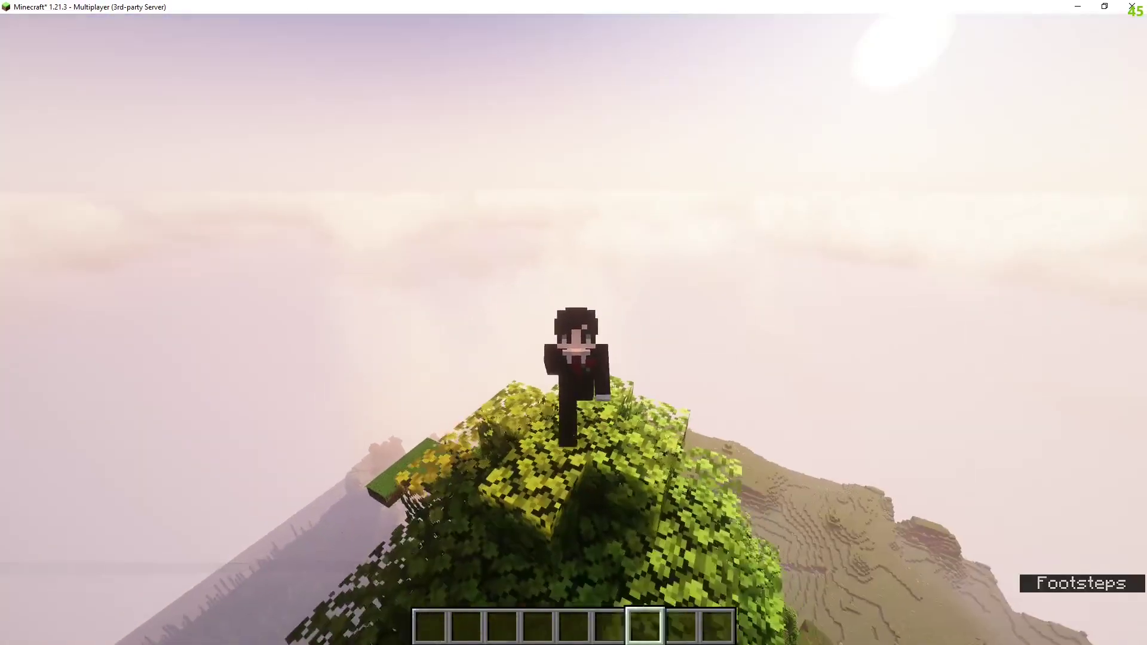
# - Run /proantitab list in the chat to view the plugin's listed commands
pyautogui.press('/')
pyautogui.write('/pro')
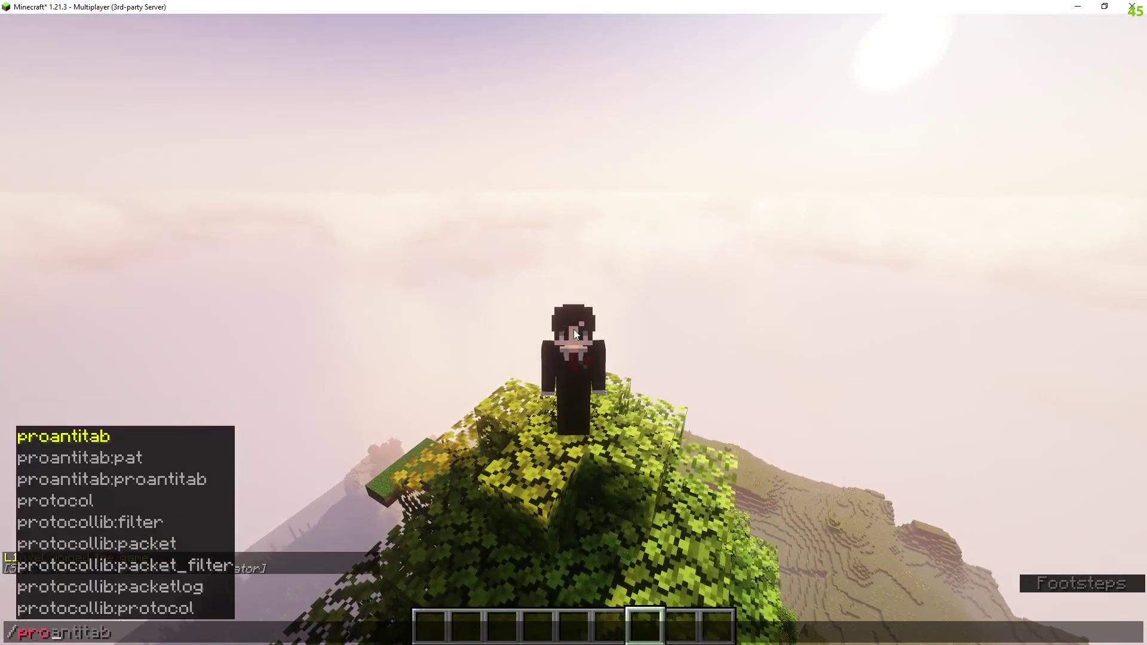
pyautogui.press('Tab')
pyautogui.write('list')
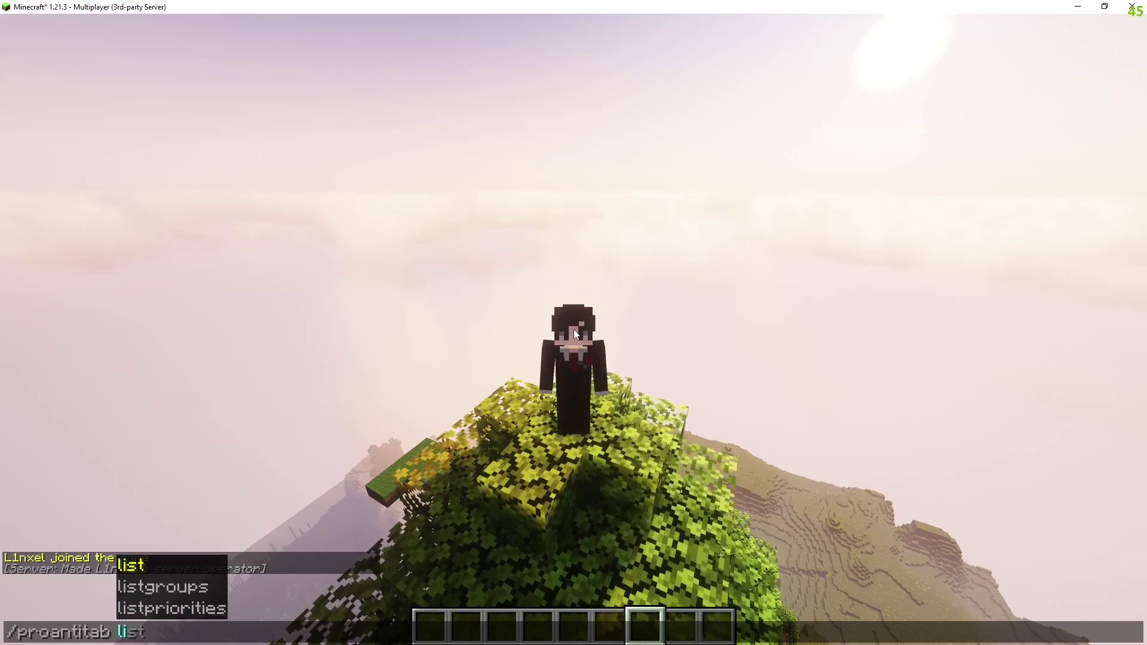
pyautogui.press('Return')
pyautogui.press('w')
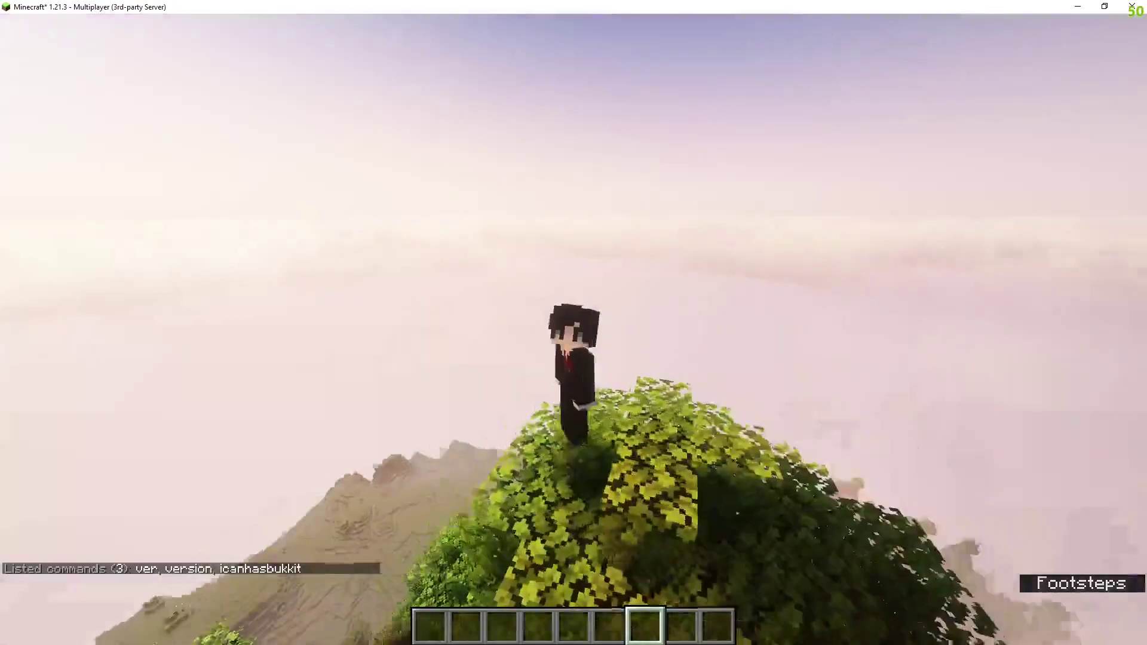
pyautogui.press('w')
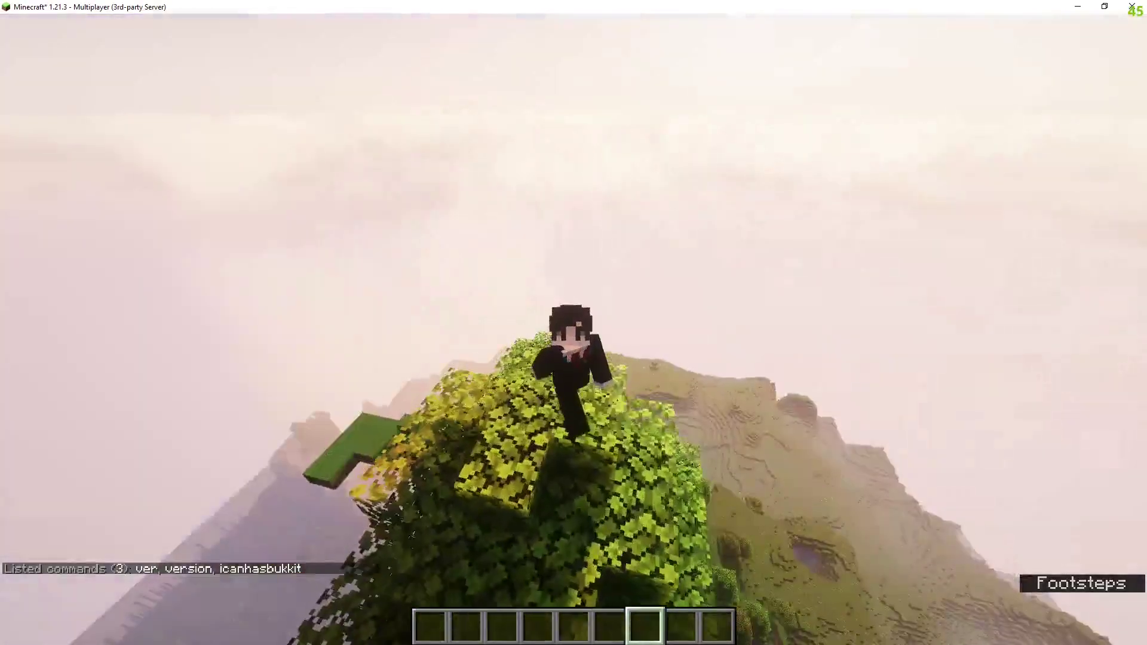
pyautogui.press('w')
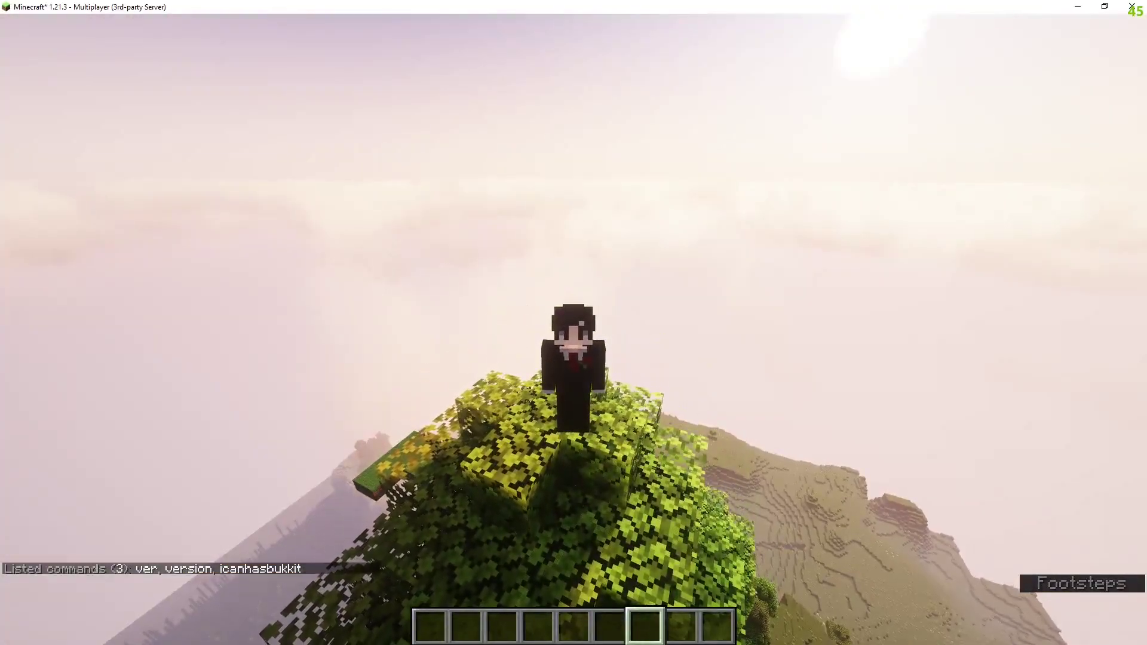
# - Add the pl command to the plugin's list with /proantitab add pl
pyautogui.press('t')
pyautogui.press('Up')
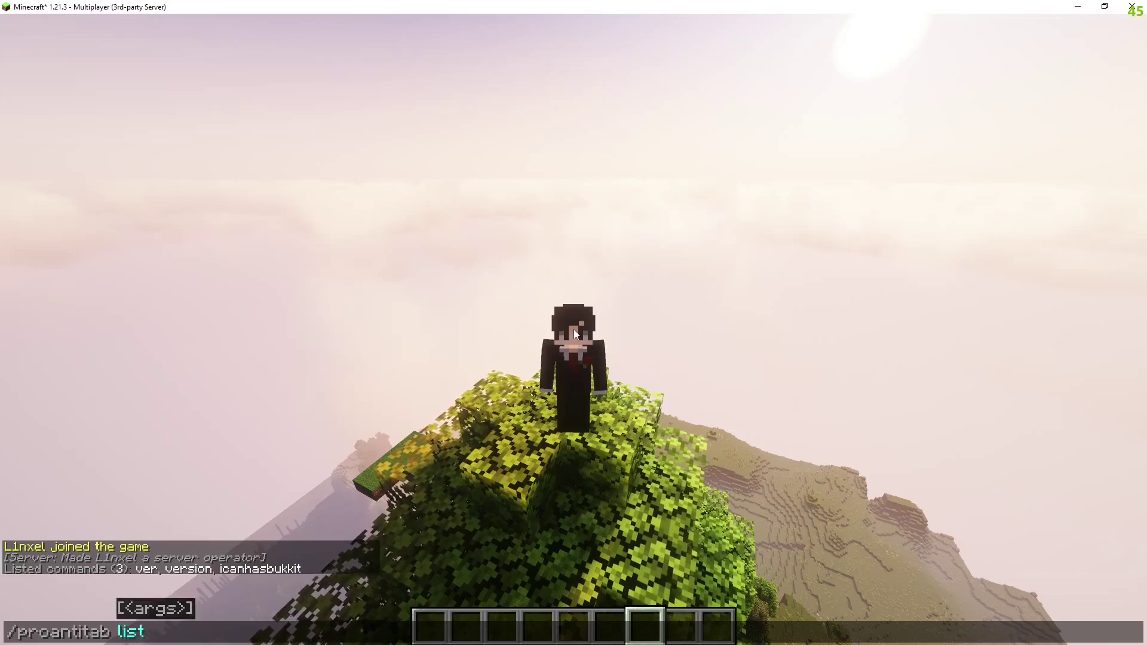
pyautogui.press('BackSpace')
pyautogui.press('BackSpace')
pyautogui.press('BackSpace')
pyautogui.press('BackSpace')
pyautogui.write('add pl')
pyautogui.press('Return')
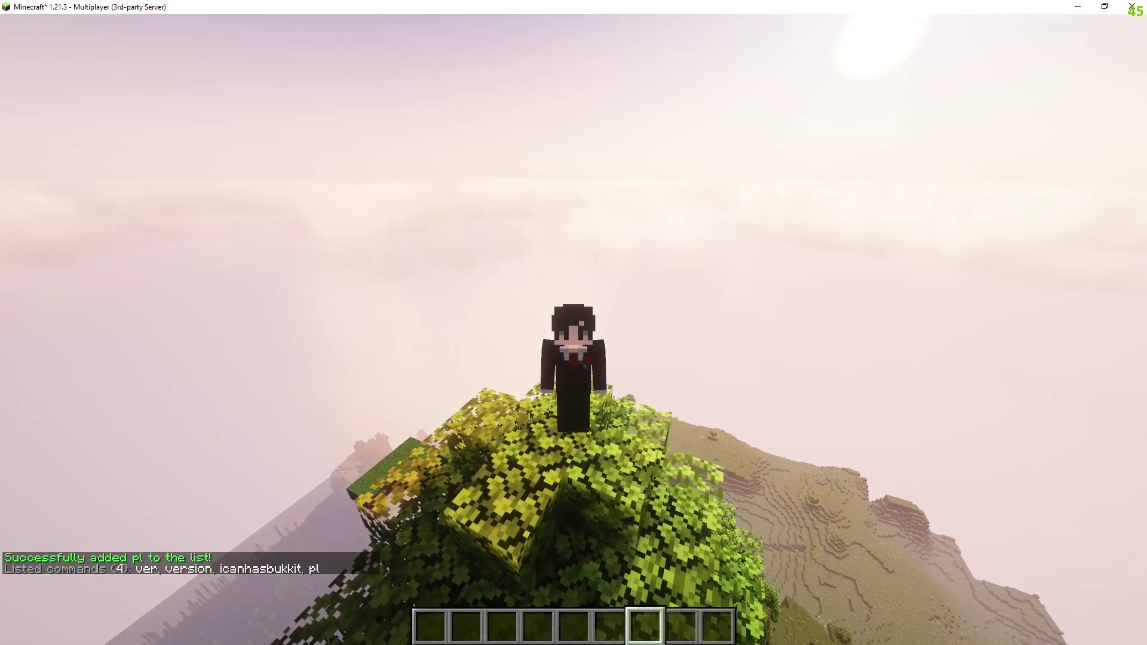
# - Try the /pl command in the chat while still a server operator
pyautogui.press('/')
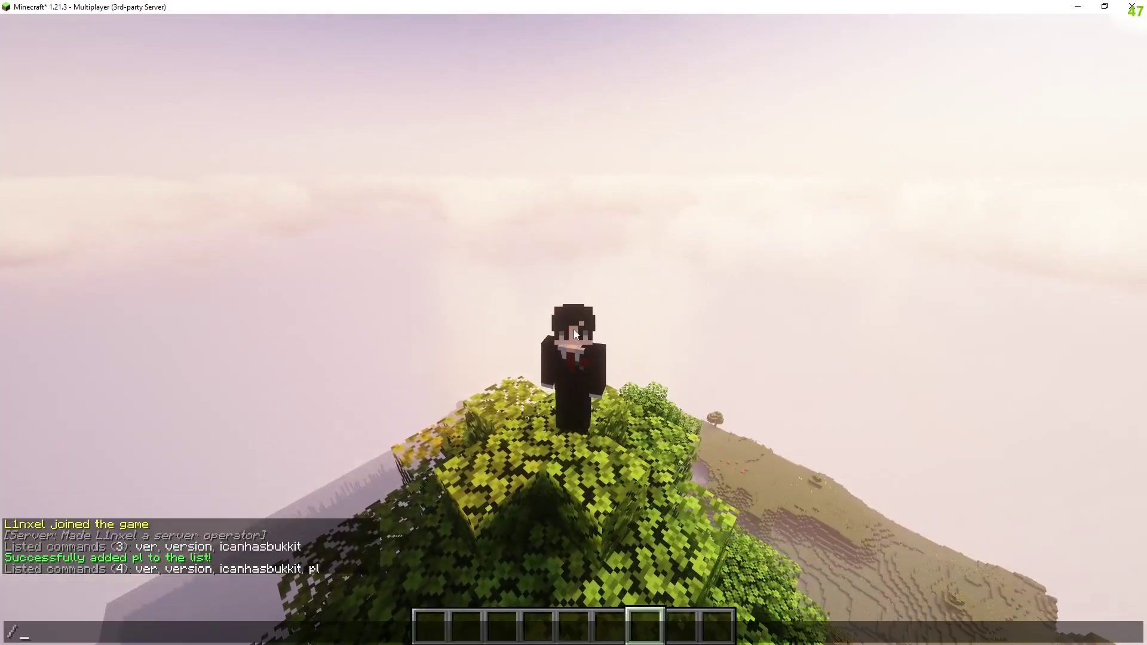
pyautogui.write('pl')
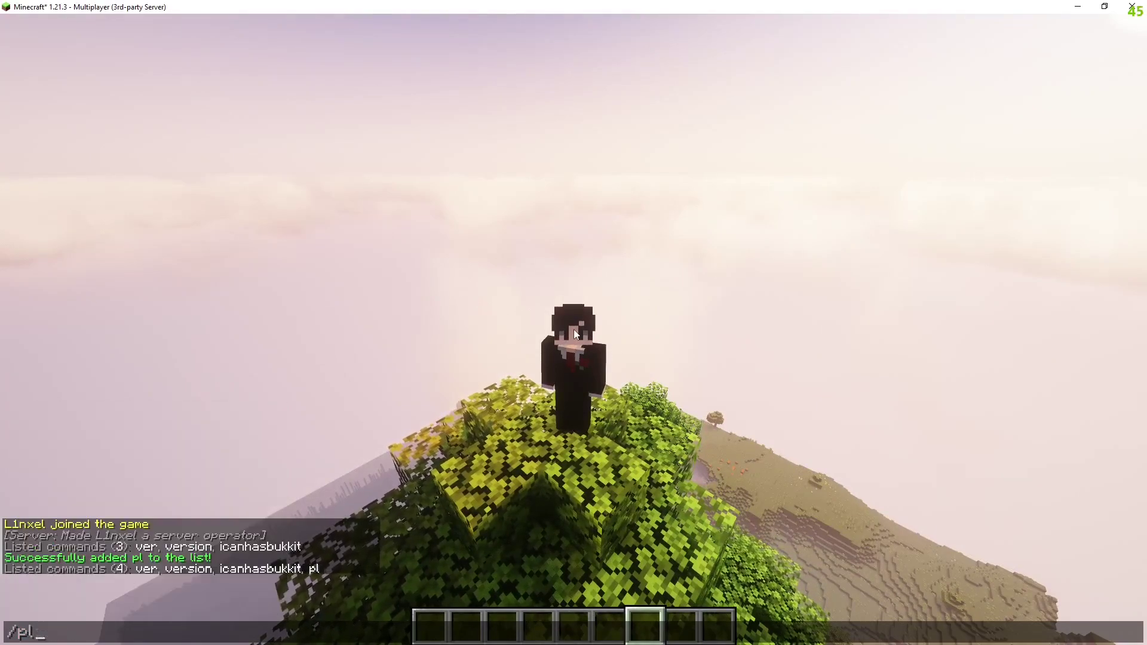
pyautogui.press('Return')
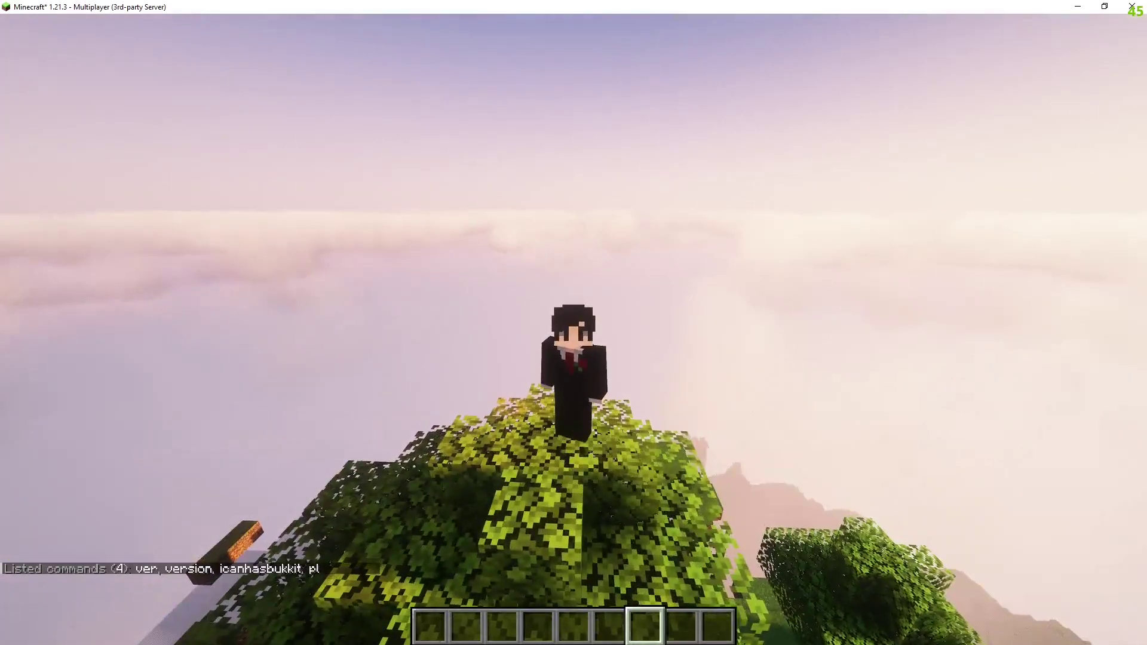
# - Remove ver from the plugin's command list with /proantitab remove ver
pyautogui.press('/')
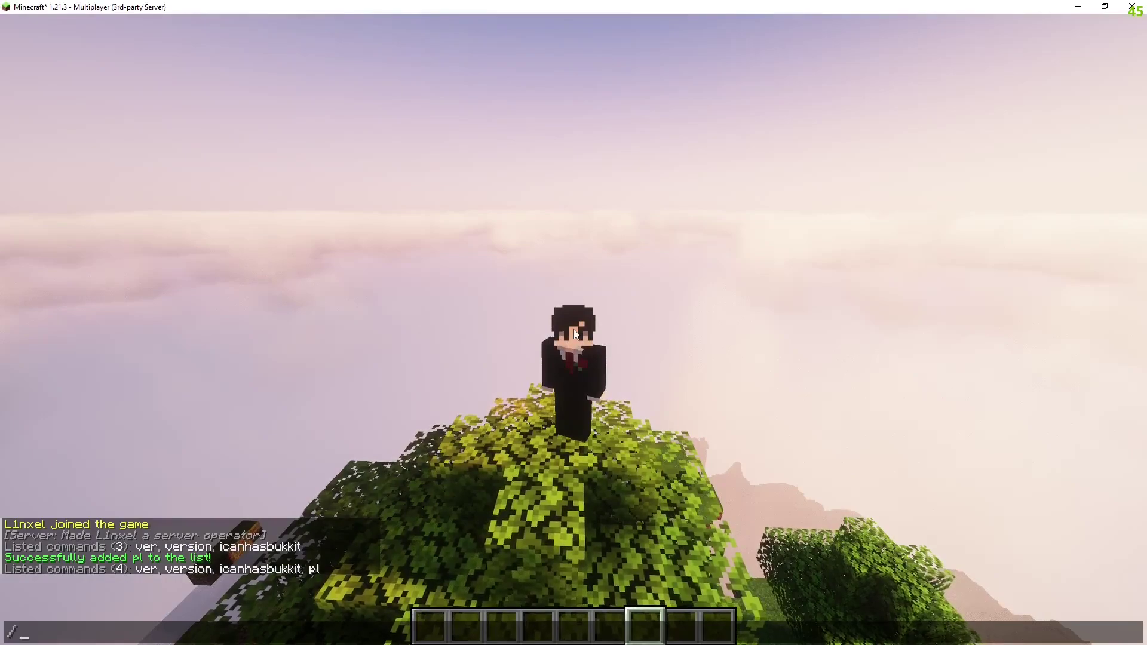
pyautogui.press('Up')
pyautogui.press('Up')
pyautogui.press('BackSpace')
pyautogui.press('BackSpace')
pyautogui.press('BackSpace')
pyautogui.press('BackSpace')
pyautogui.write('re')
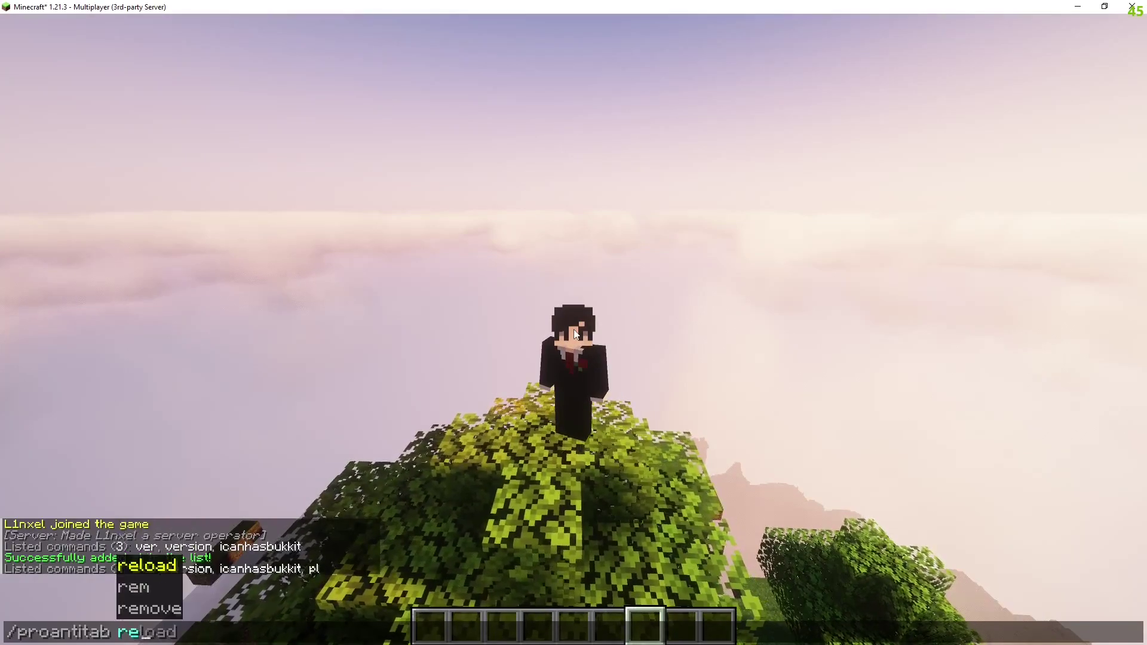
pyautogui.write('move ver')
pyautogui.press('Return')
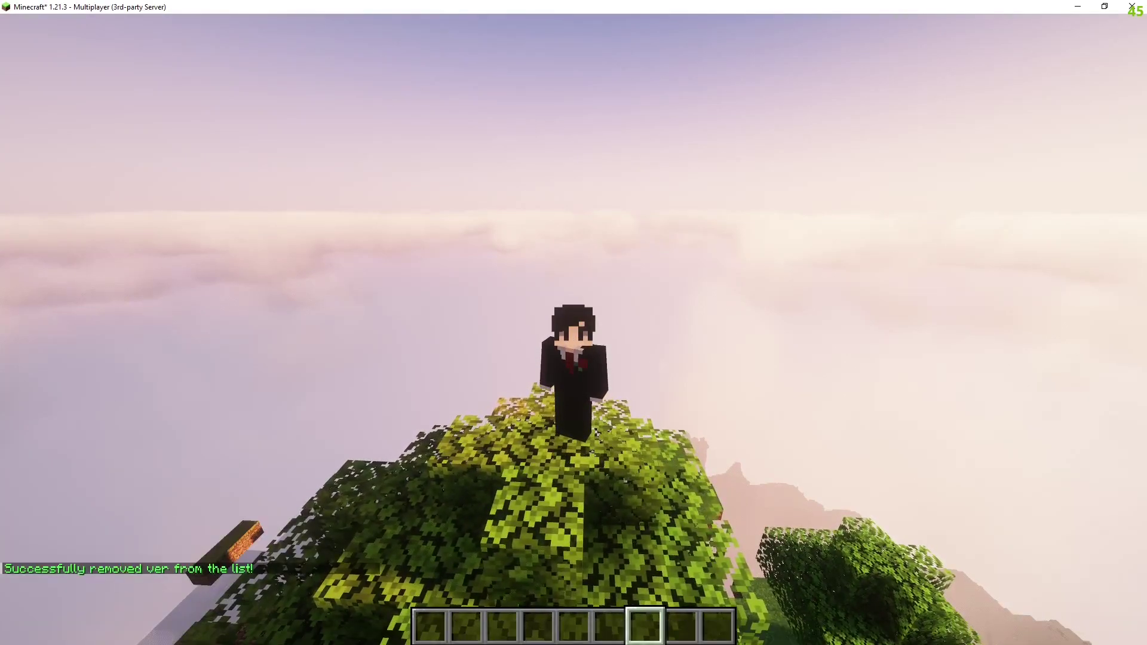
# - Remove the remaining entries version, icanhasbukkit and pl from the list with /proantitab remove
pyautogui.press('/')
pyautogui.press('Up')
pyautogui.press('Escape')
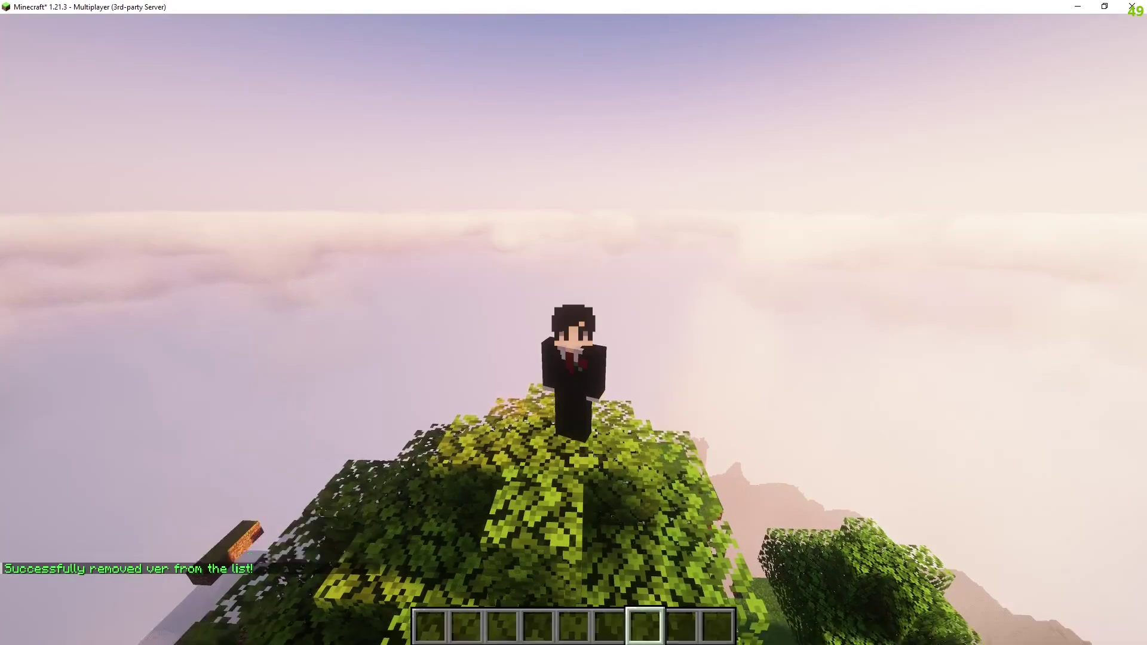
pyautogui.press('/')
pyautogui.press('Up')
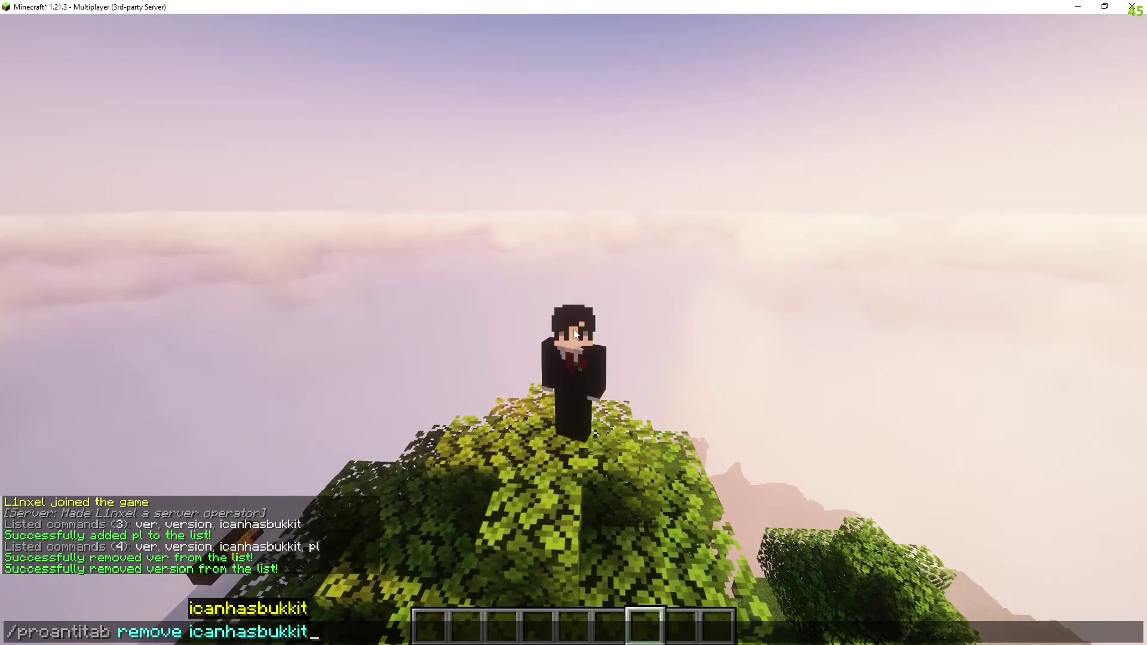
pyautogui.press('Return')
pyautogui.press('t')
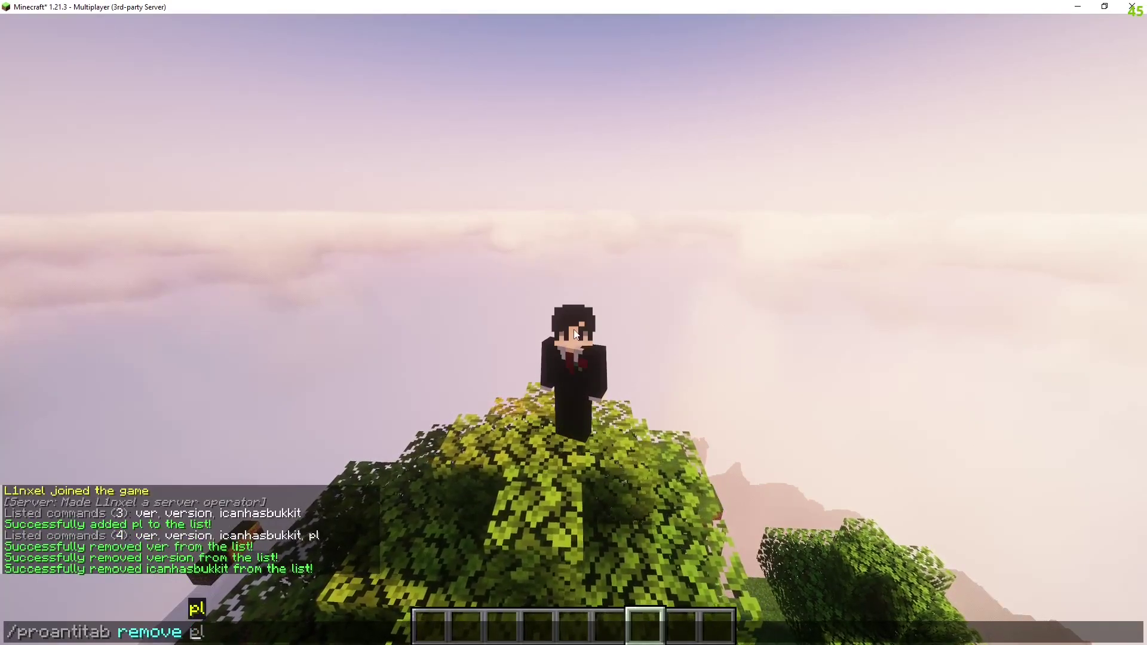
pyautogui.press('Return')
pyautogui.press('s')
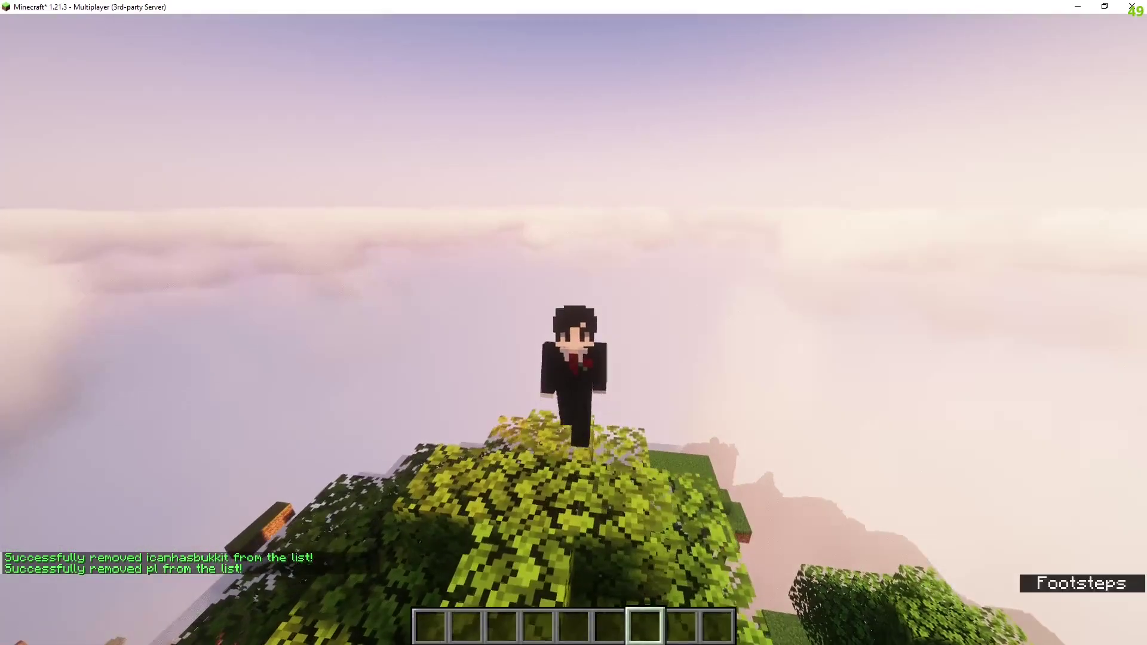
# - Browse the slash-command suggestions offered to a server operator, leaving the chat without running any command
pyautogui.press('/')
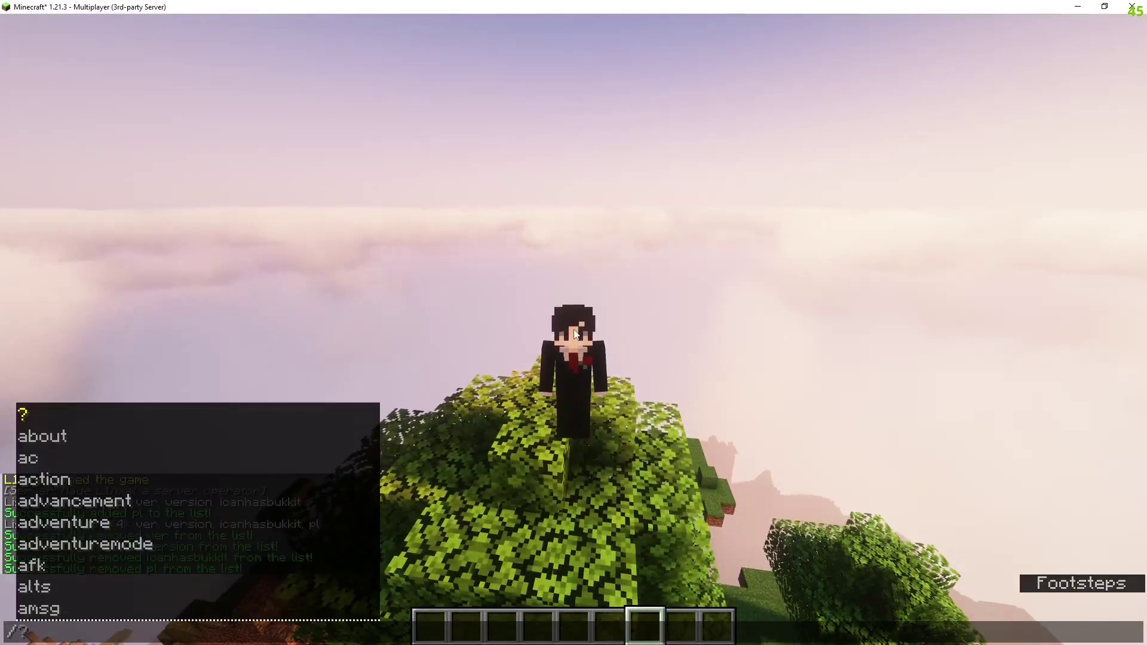
pyautogui.press('Tab')
pyautogui.press('Tab')
pyautogui.press('Tab')
pyautogui.press('Tab')
pyautogui.press('Tab')
pyautogui.press('Tab')
pyautogui.press('Tab')
pyautogui.press('Tab')
pyautogui.press('Tab')
pyautogui.press('Tab')
pyautogui.press('Tab')
pyautogui.press('Tab')
pyautogui.press('Tab')
pyautogui.press('Tab')
pyautogui.press('Tab')
pyautogui.press('Tab')
pyautogui.press('Tab')
pyautogui.press('Tab')
pyautogui.press('Tab')
pyautogui.press('Tab')
pyautogui.press('Escape')
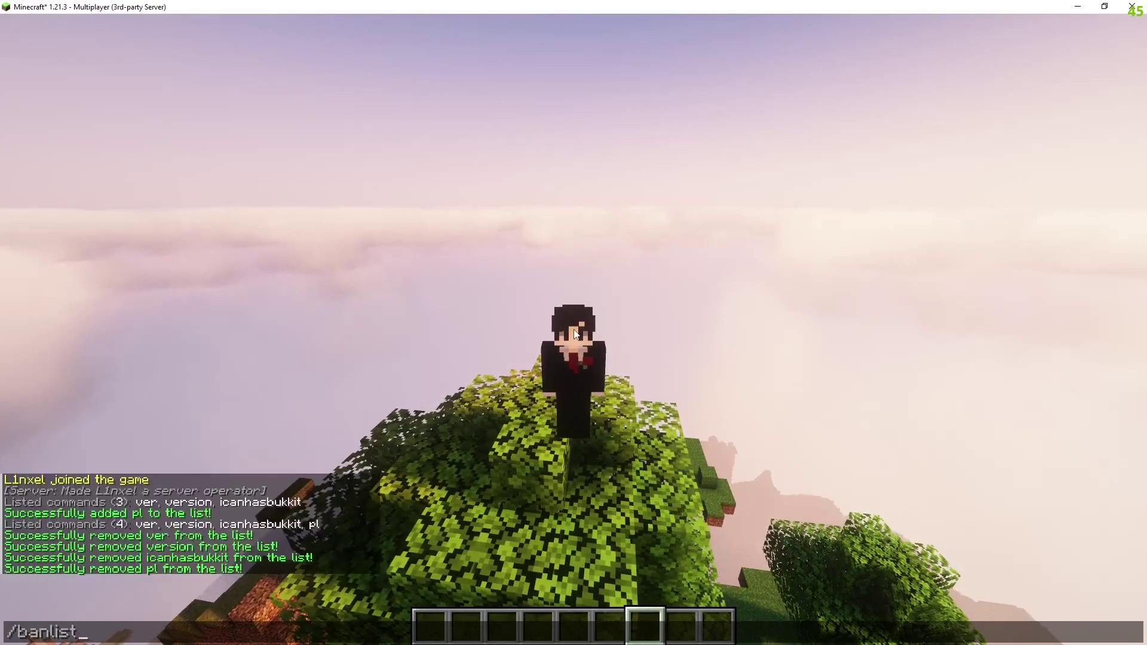
pyautogui.press('Escape')
# - Revoke the player's own operator status with /deop and the player's name
pyautogui.press('/')
pyautogui.write('deop L1nxel')
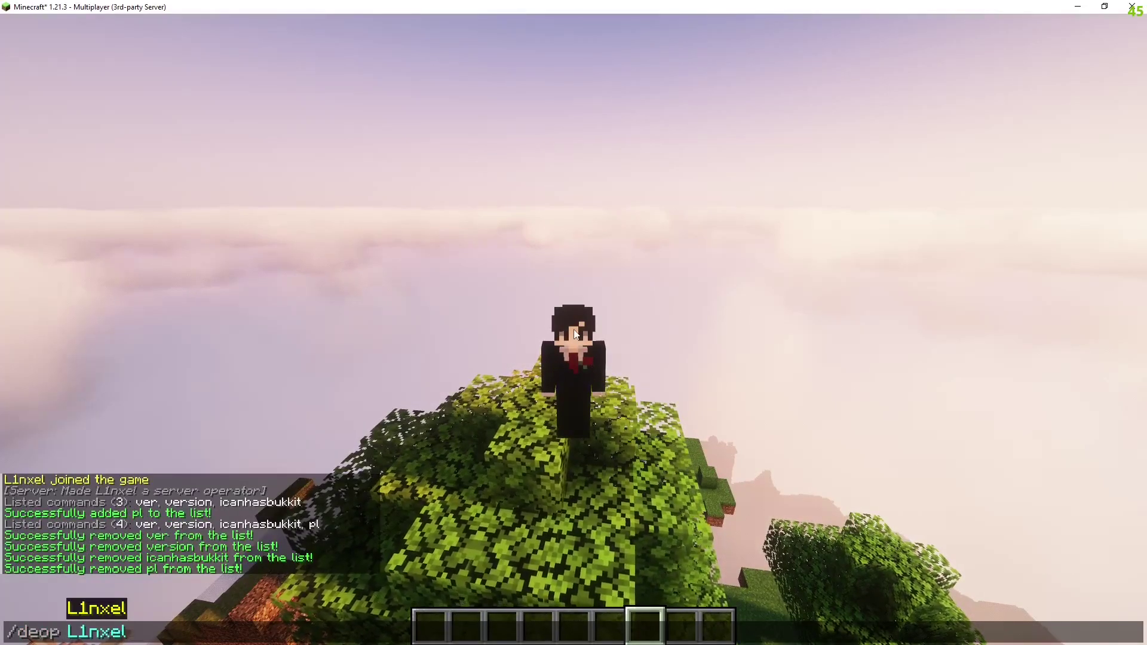
pyautogui.press('Return')
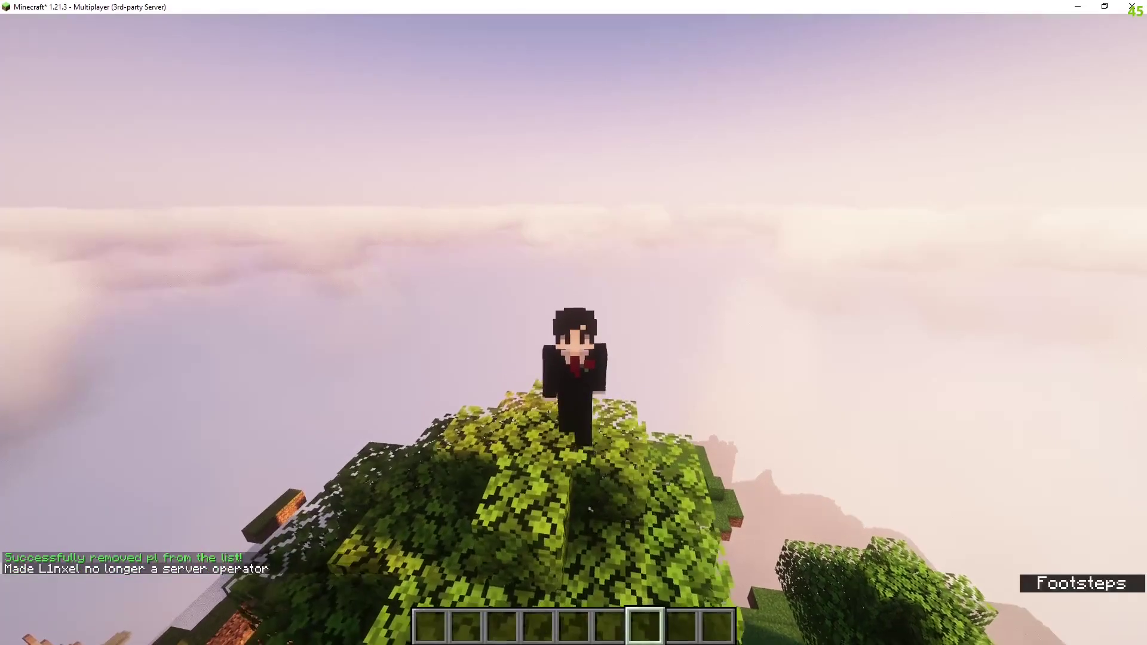
# - Run the plugin-list command and /version as a regular player to test what they reveal
pyautogui.press('/')
pyautogui.write('pl')
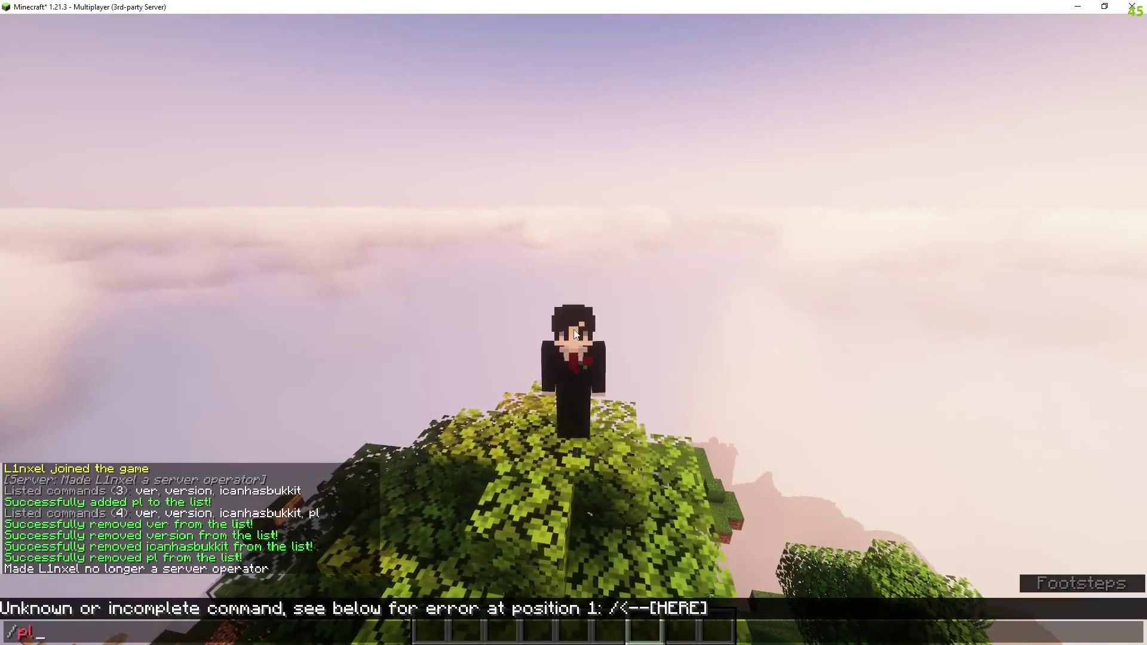
pyautogui.press('Return')
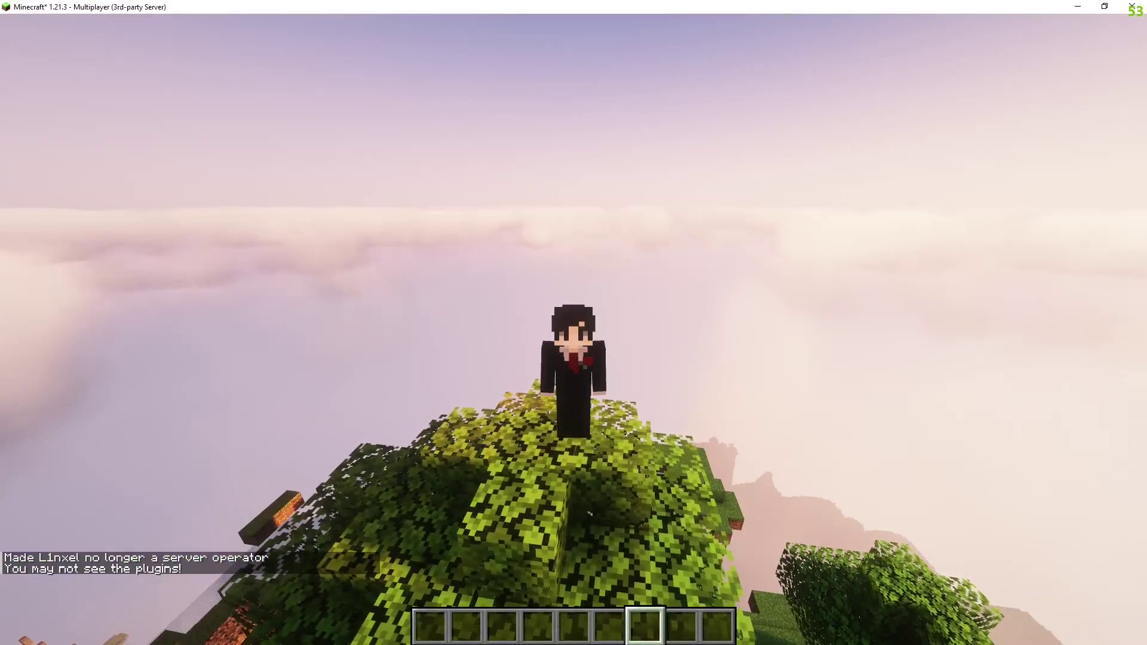
pyautogui.press('/')
pyautogui.write('version')
pyautogui.press('Return')
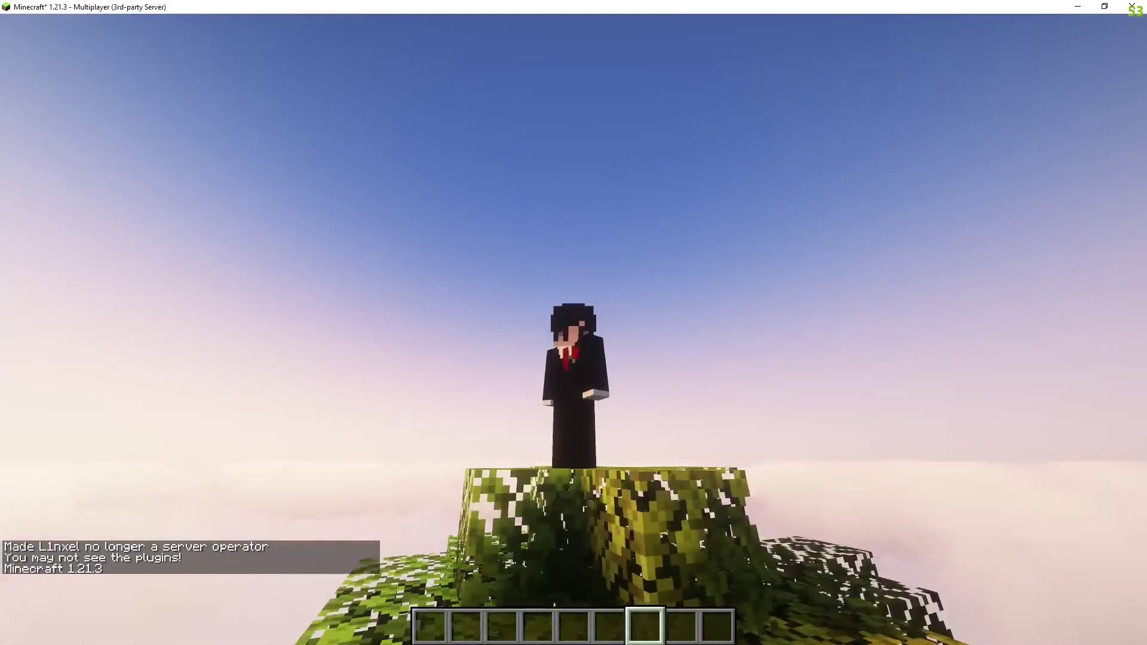
# - Cycle through the slash-command suggestions offered to a regular player, and close the chat
pyautogui.press('/')
pyautogui.press('Tab')
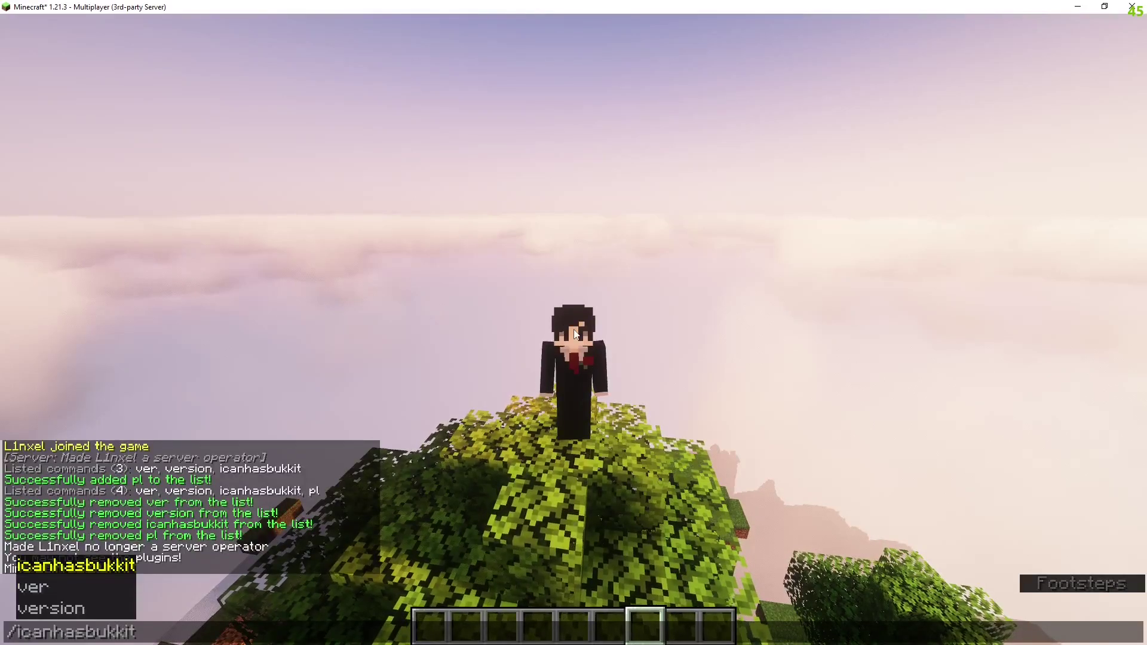
pyautogui.press('Tab')
pyautogui.press('Tab')
pyautogui.press('Tab')
pyautogui.press('Tab')
pyautogui.press('Tab')
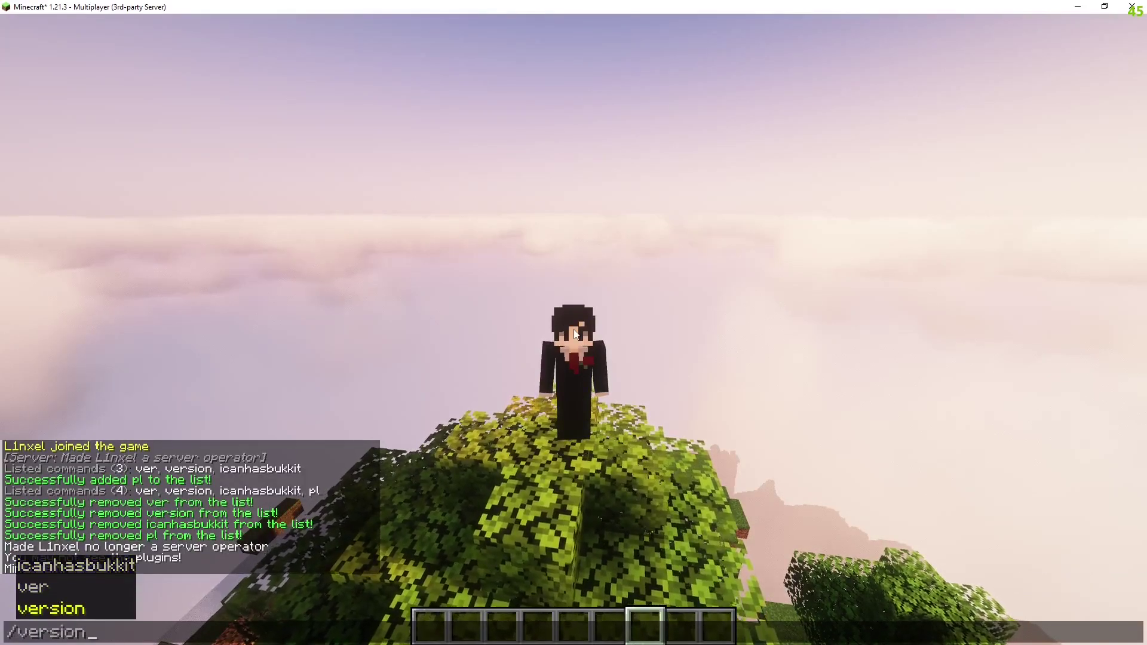
pyautogui.press('Return')
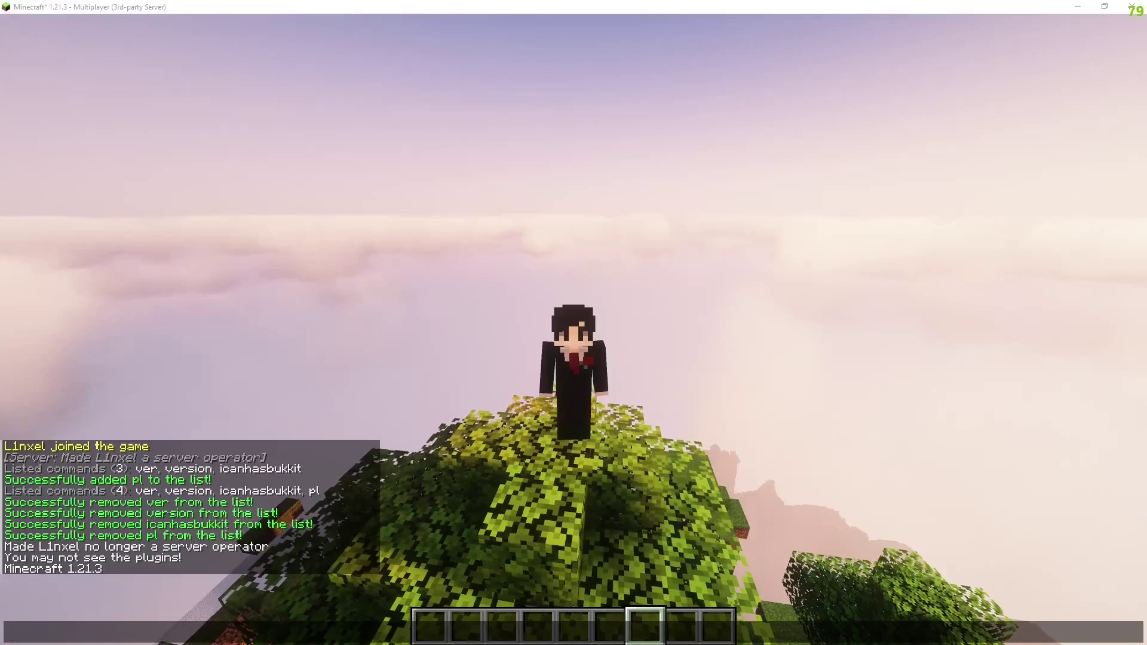
pyautogui.press('Escape')
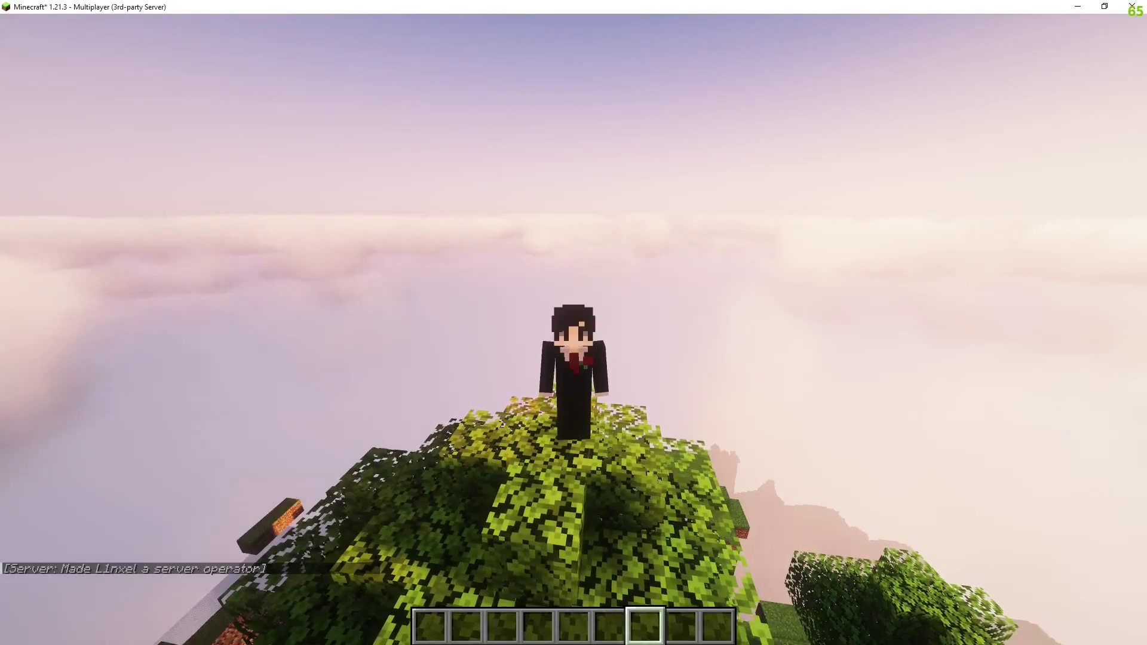
# - Reload ProAntiTab's configuration files with /proantitab reload
pyautogui.press('/')
pyautogui.write('pro')
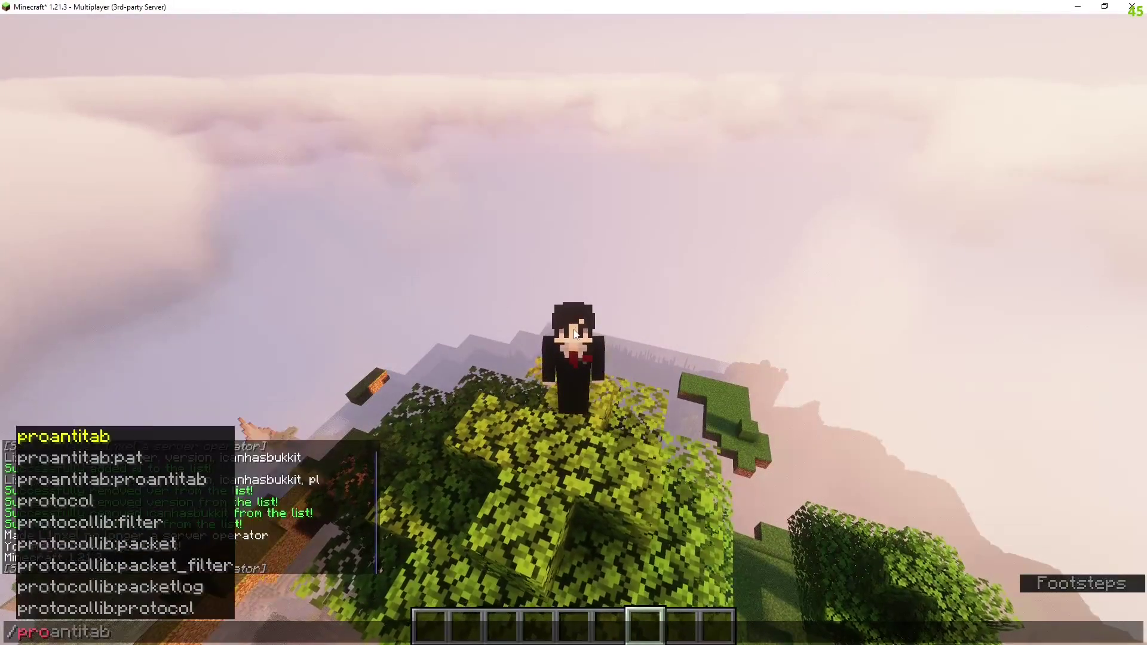
pyautogui.write('antitab reloa')
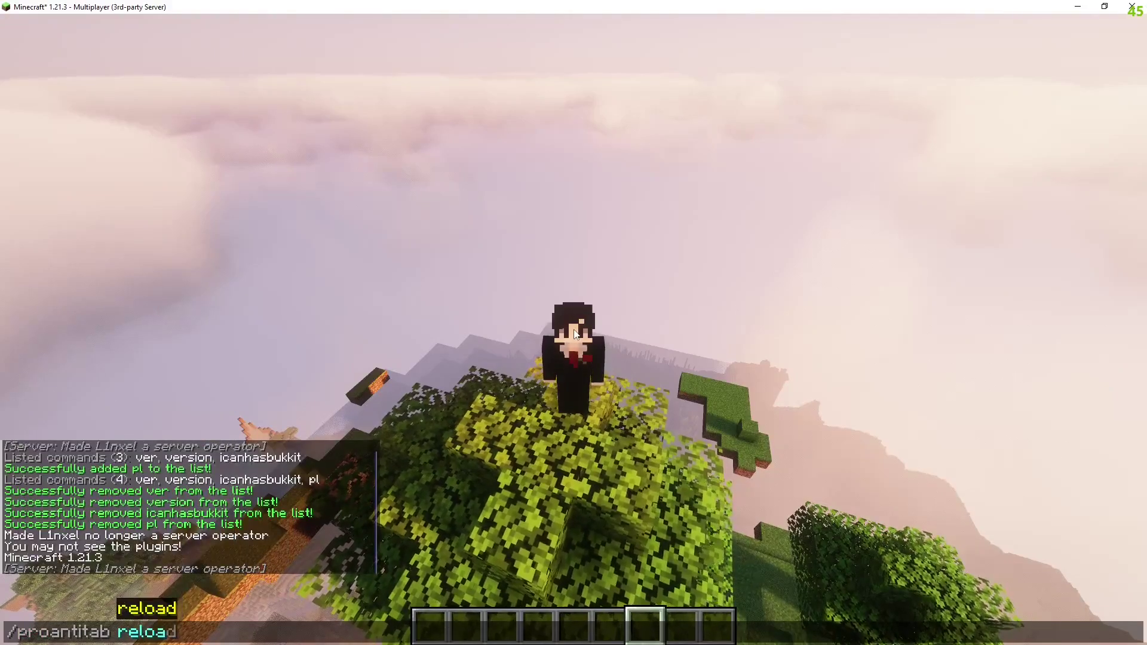
pyautogui.write('d')
pyautogui.press('Return')
# - Deop the player again after the reload and check the slash-command suggestions
pyautogui.press('/')
pyautogui.press('Up')
pyautogui.press('Escape')
pyautogui.press('/')
pyautogui.press('Escape')
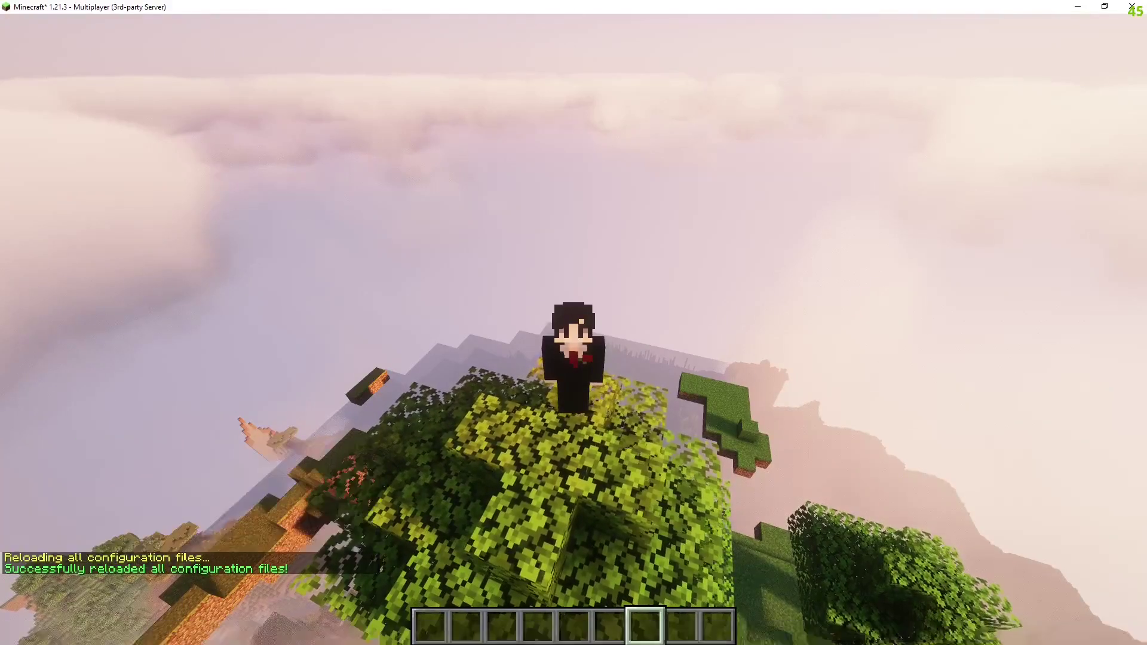
pyautogui.press('/')
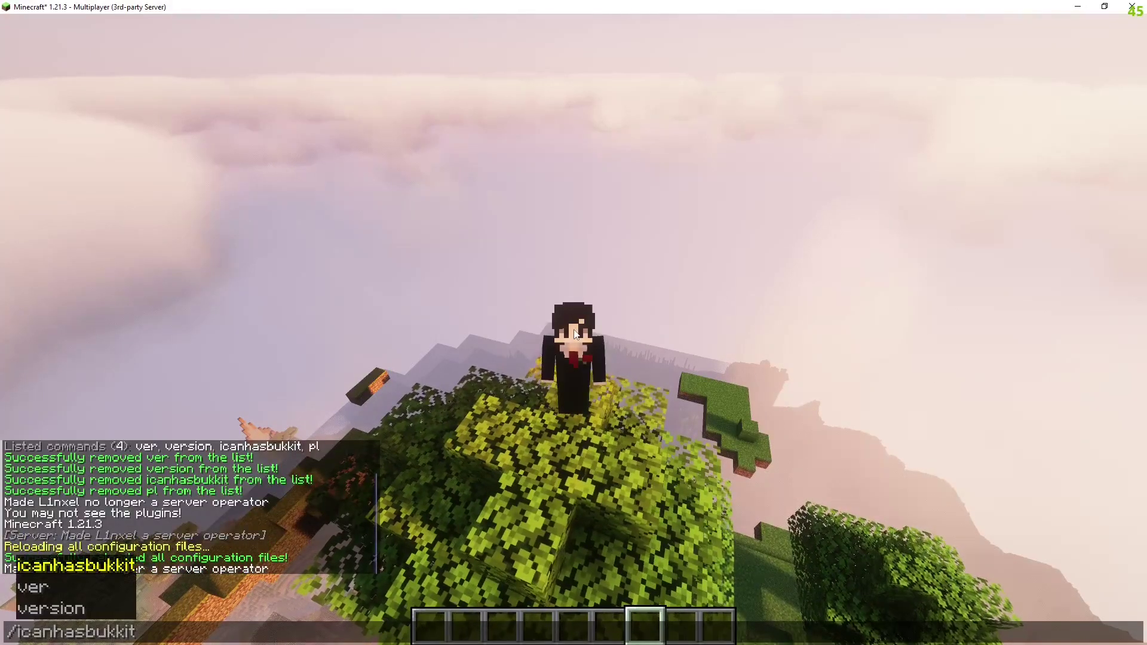
# - Rejoin the server and check the slash-command suggestions again as a regular player
pyautogui.press('Escape')
pyautogui.press('Escape')
pyautogui.press('Escape')
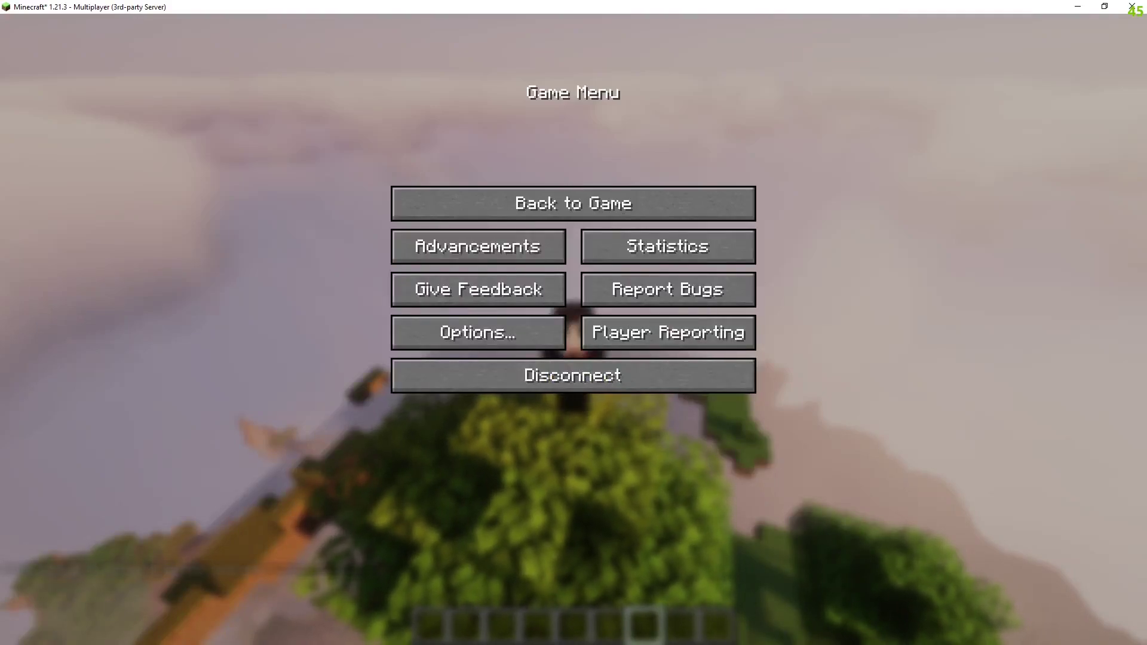
pyautogui.press('Escape')
pyautogui.press('/')
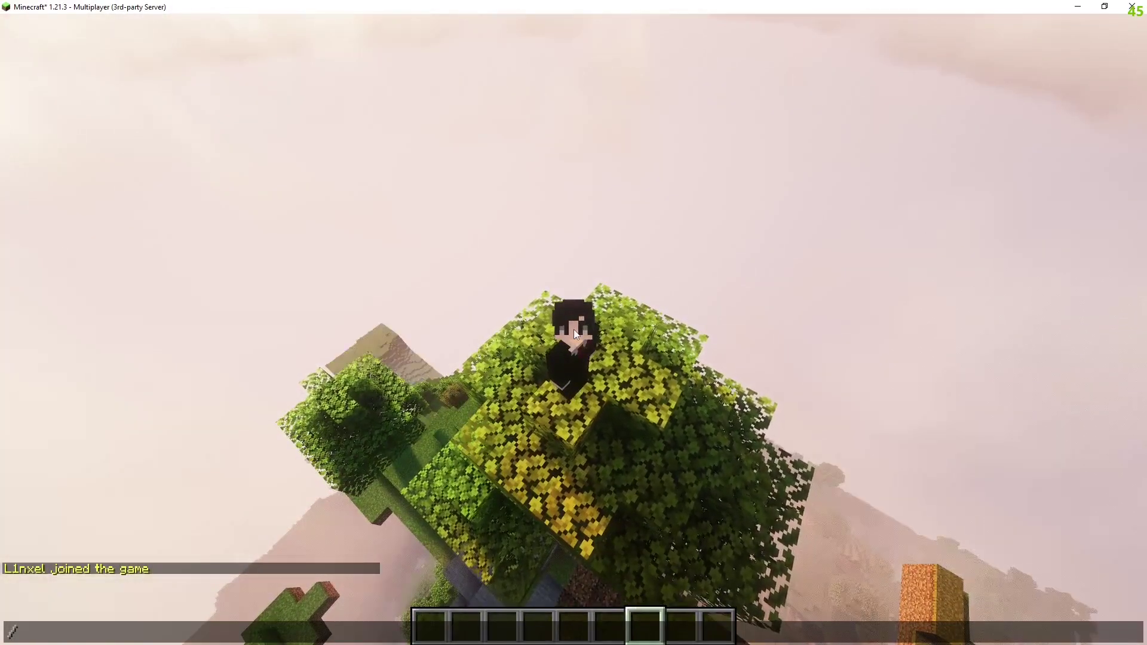
pyautogui.press('Escape')
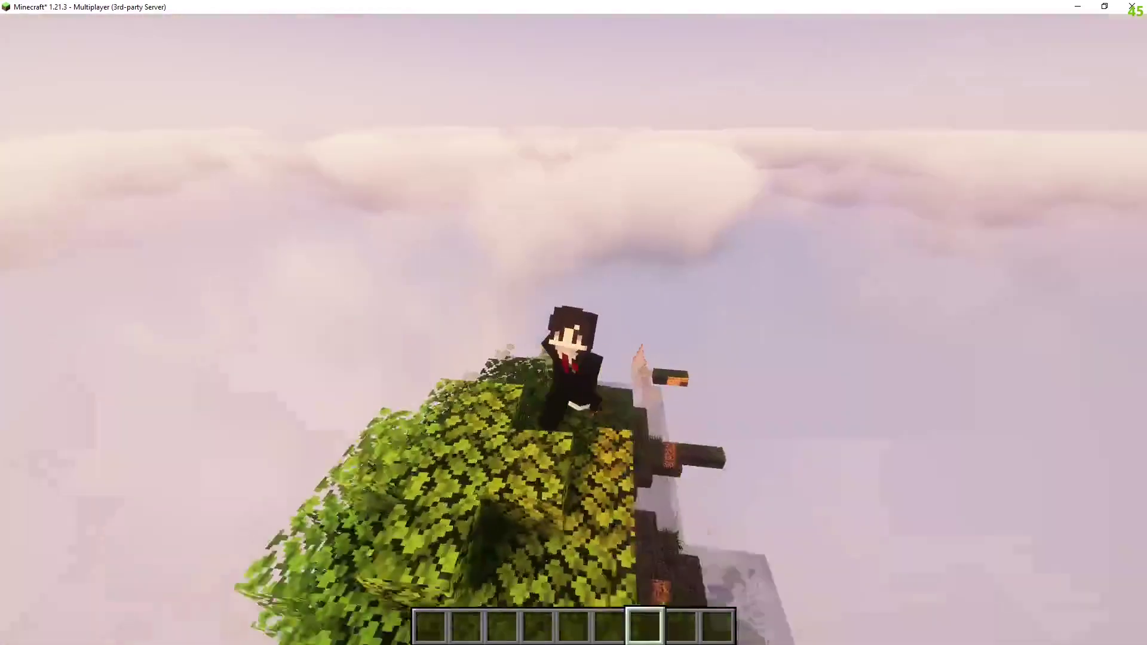